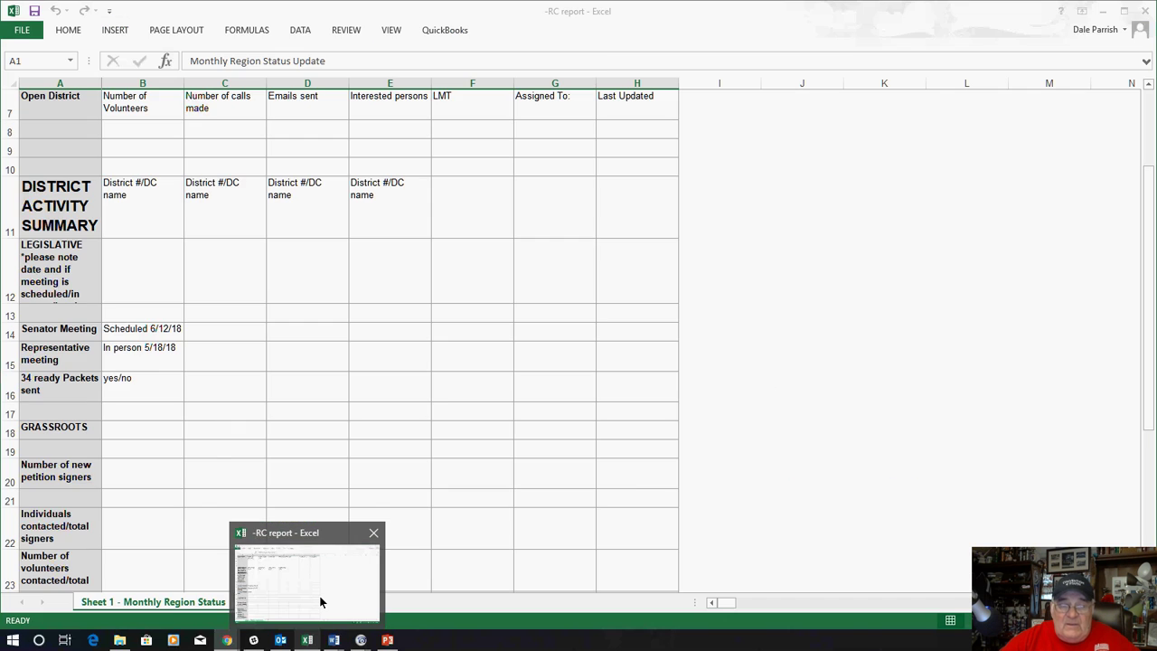
Step: Switch to the RC report workbook in Excel and view the heading rows of the Monthly Region Status Update
key("alt+Tab")
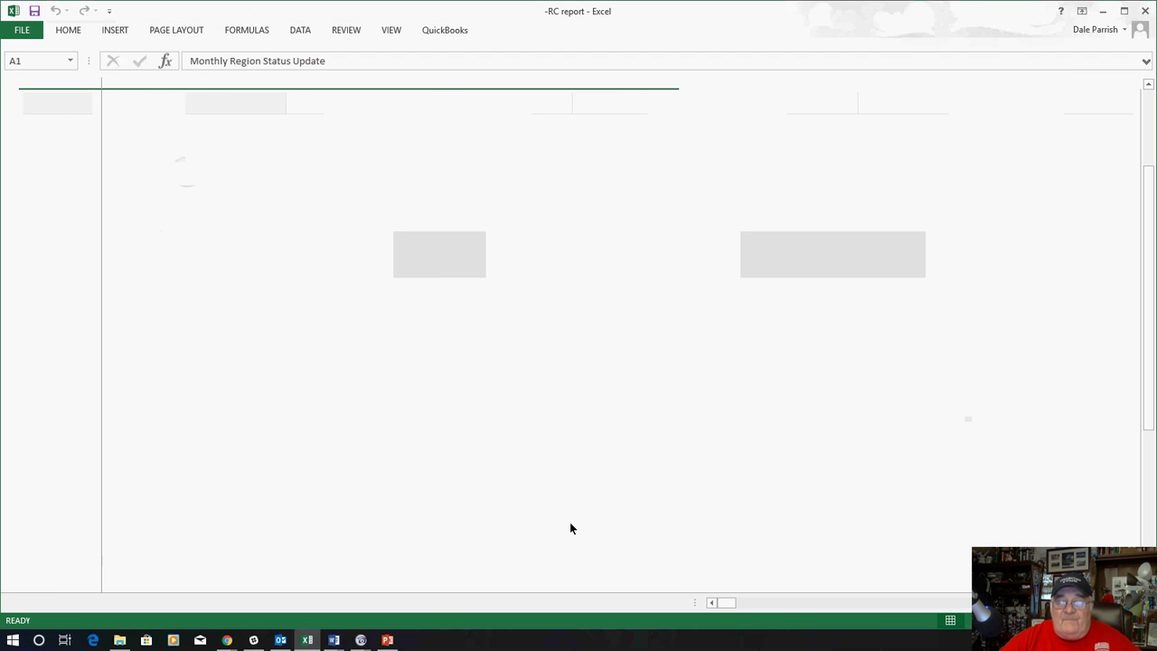
scroll(743, 510, "up", 2)
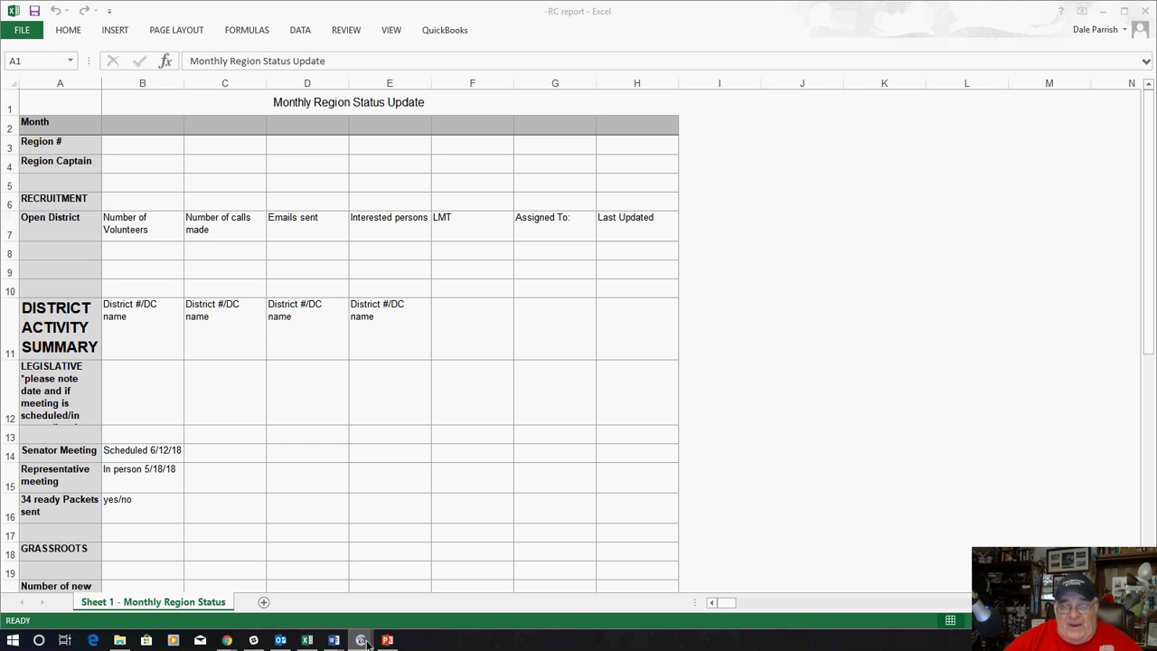
Step: Switch to the REGION STATUS REPORT document in Word and read its mission goals plus the recruitment, legislator meeting, grassroots and communications items
mouse_move(333, 642)
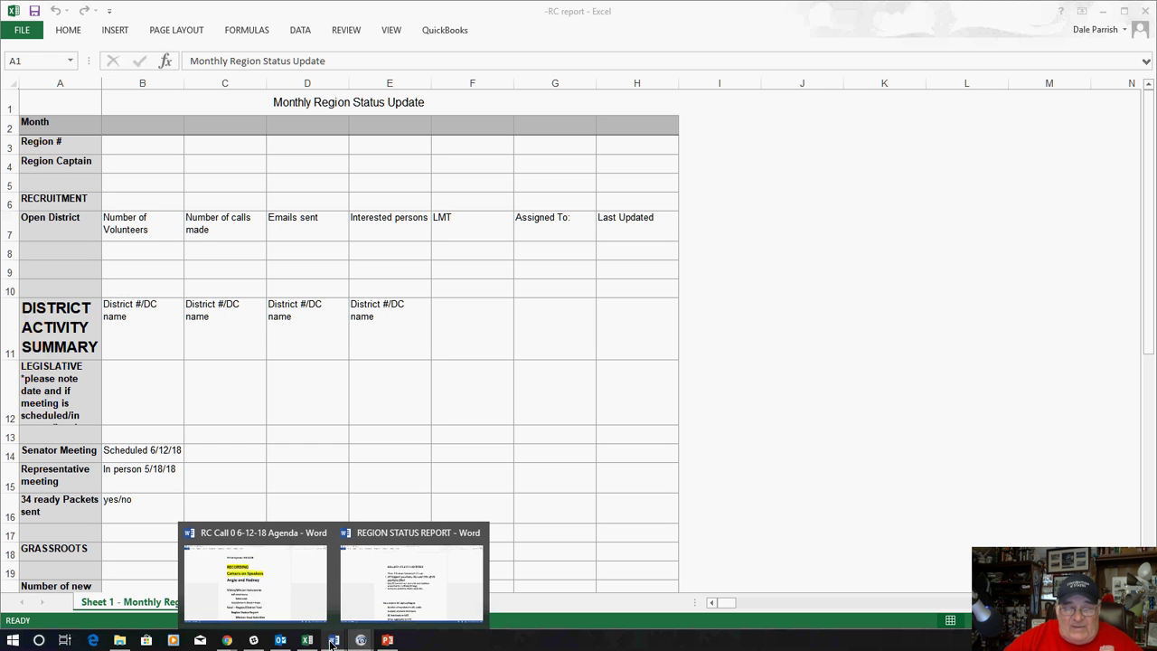
left_click(364, 578)
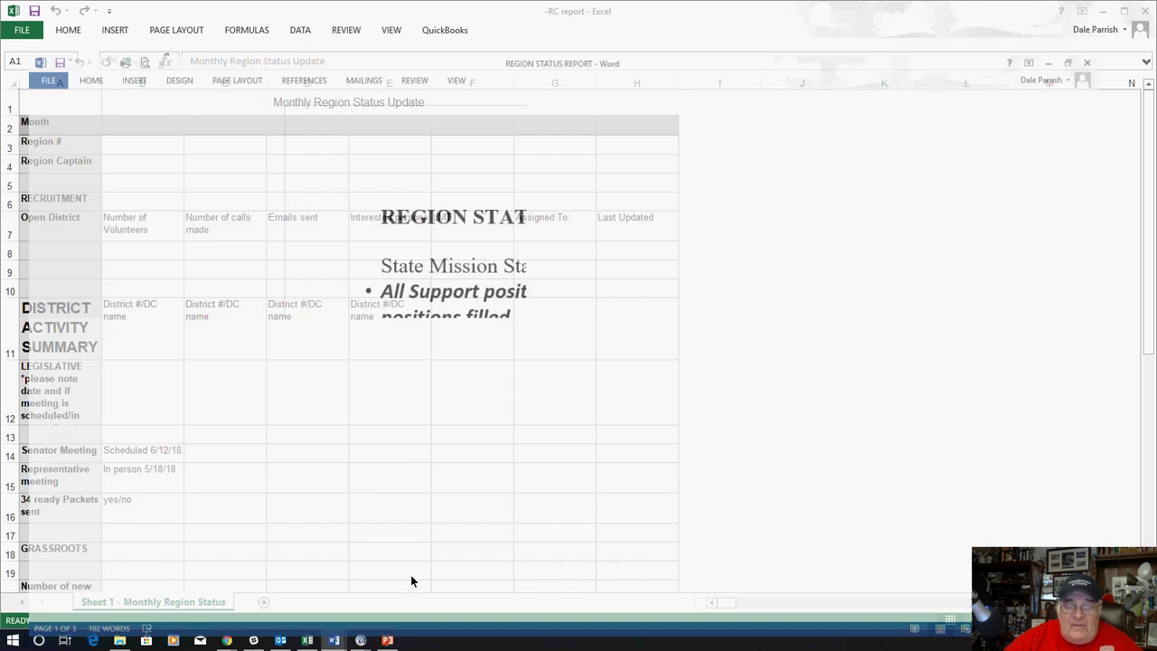
scroll(493, 401, "down", 5)
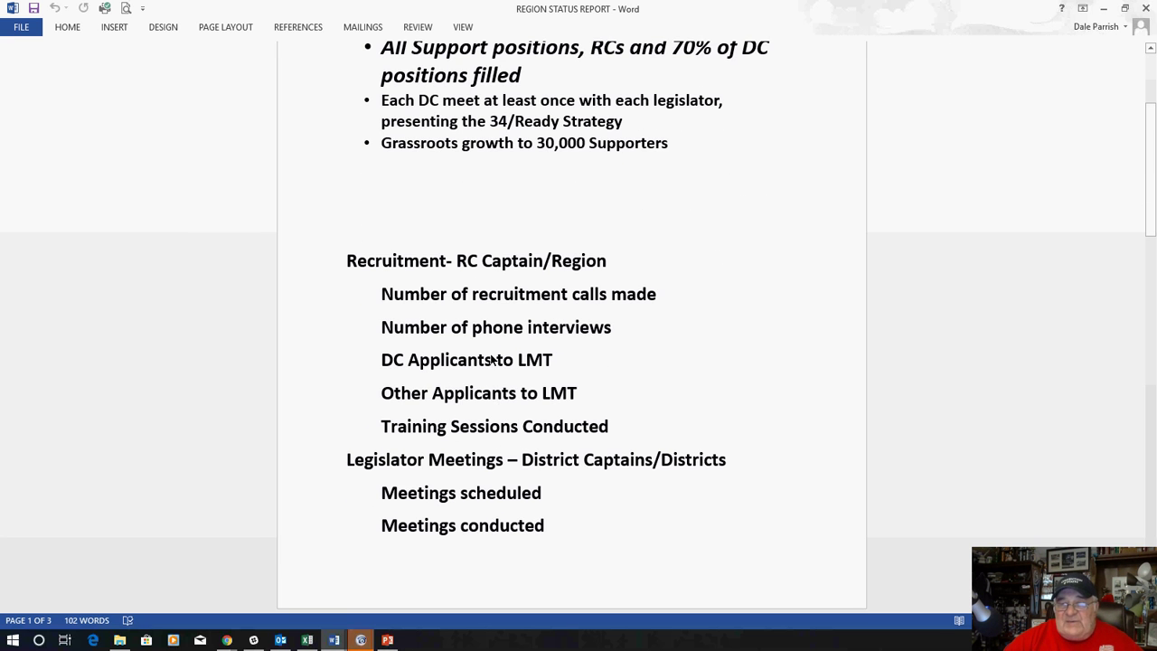
scroll(492, 362, "down", 2)
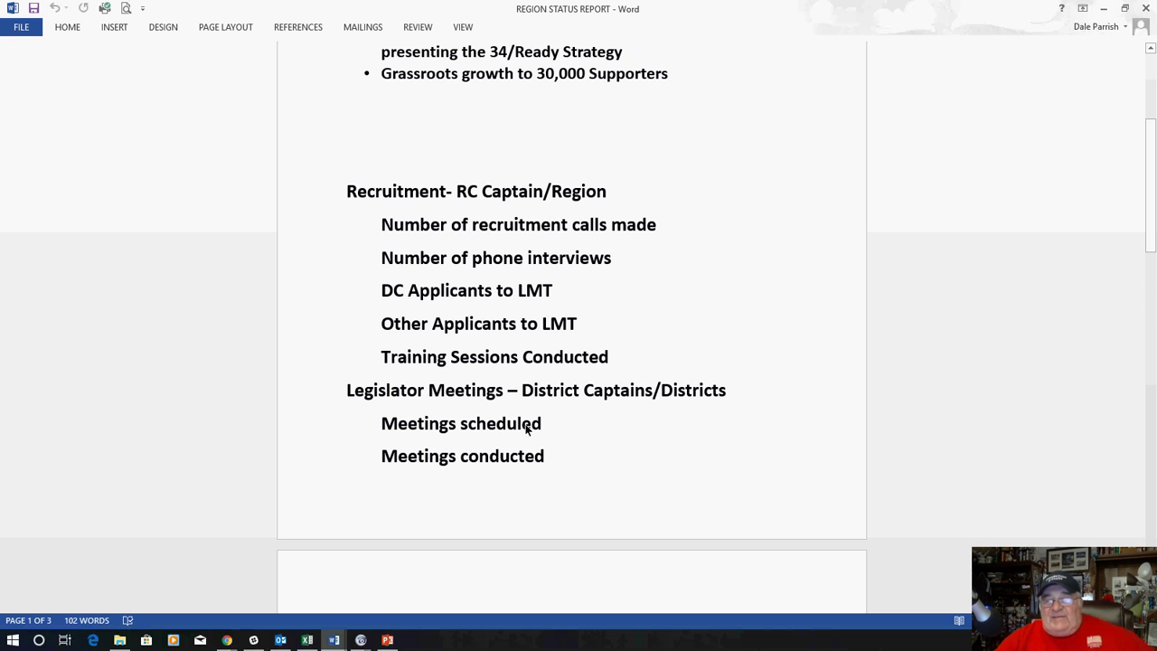
scroll(523, 421, "down", 4)
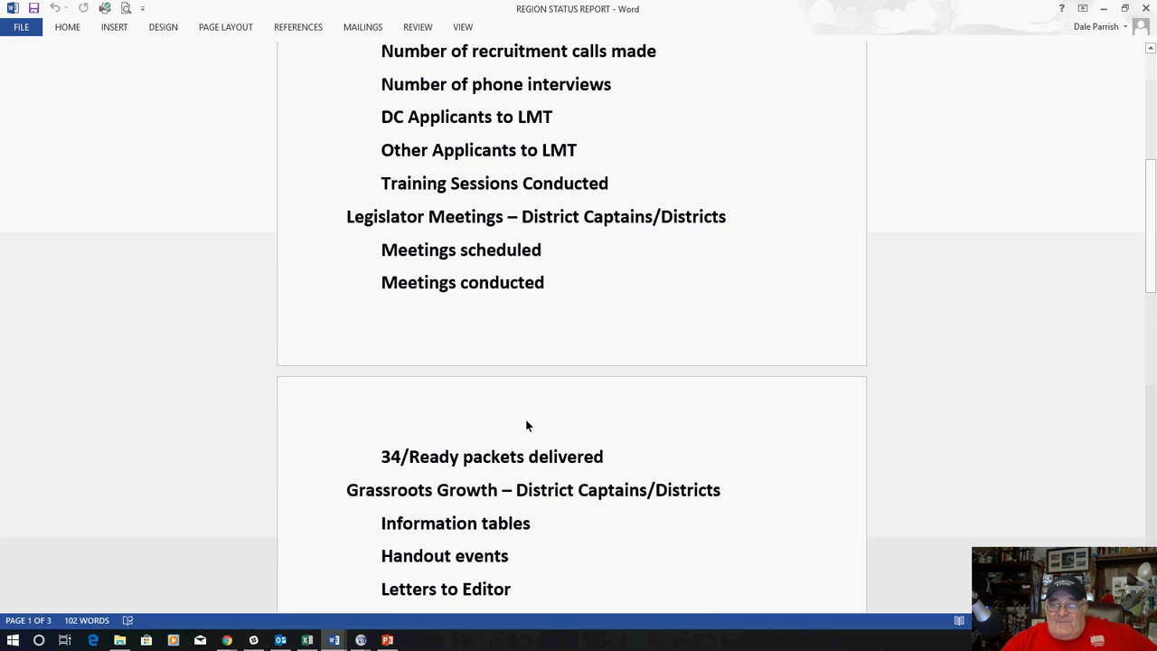
scroll(526, 420, "down", 3)
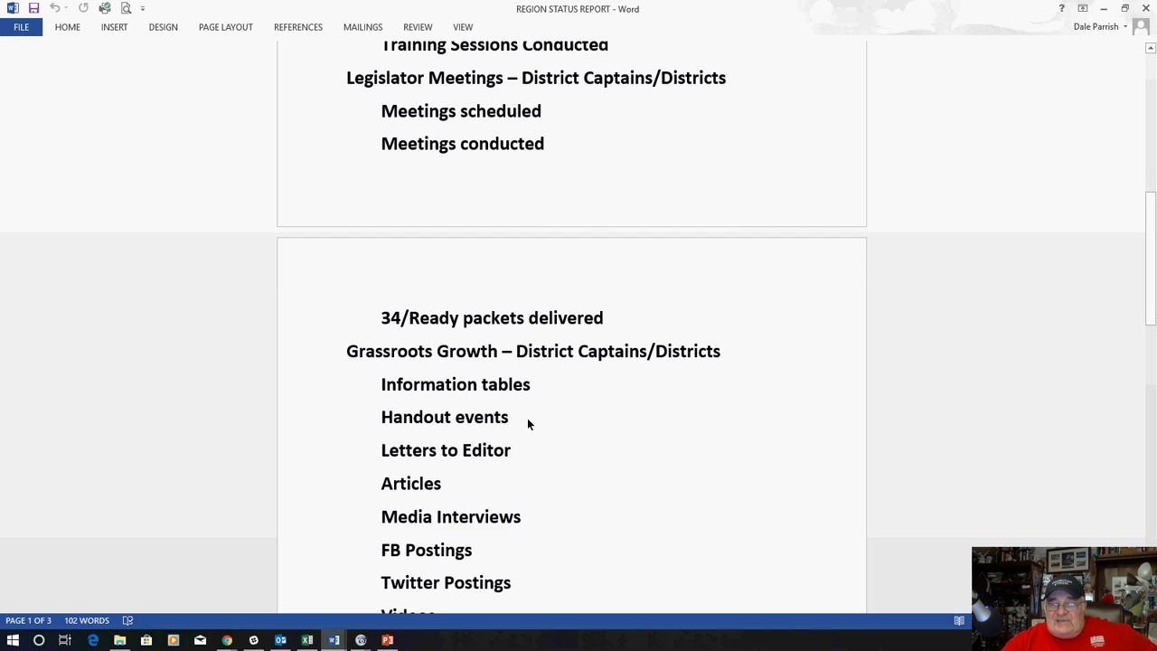
scroll(528, 422, "down", 2)
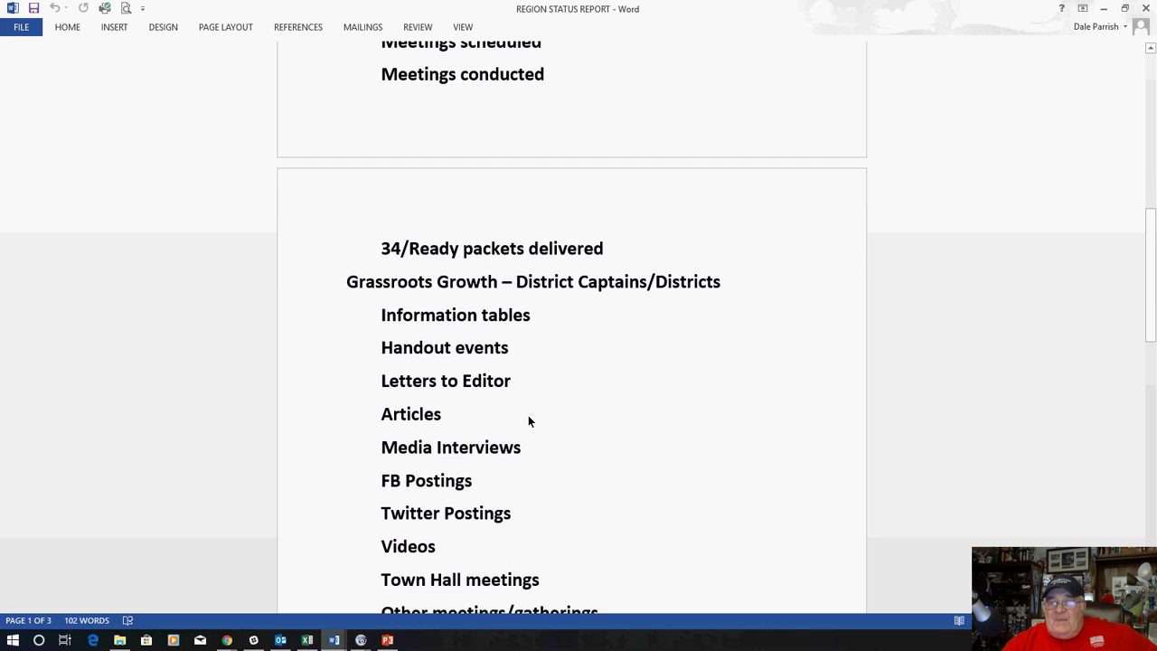
scroll(529, 419, "down", 3)
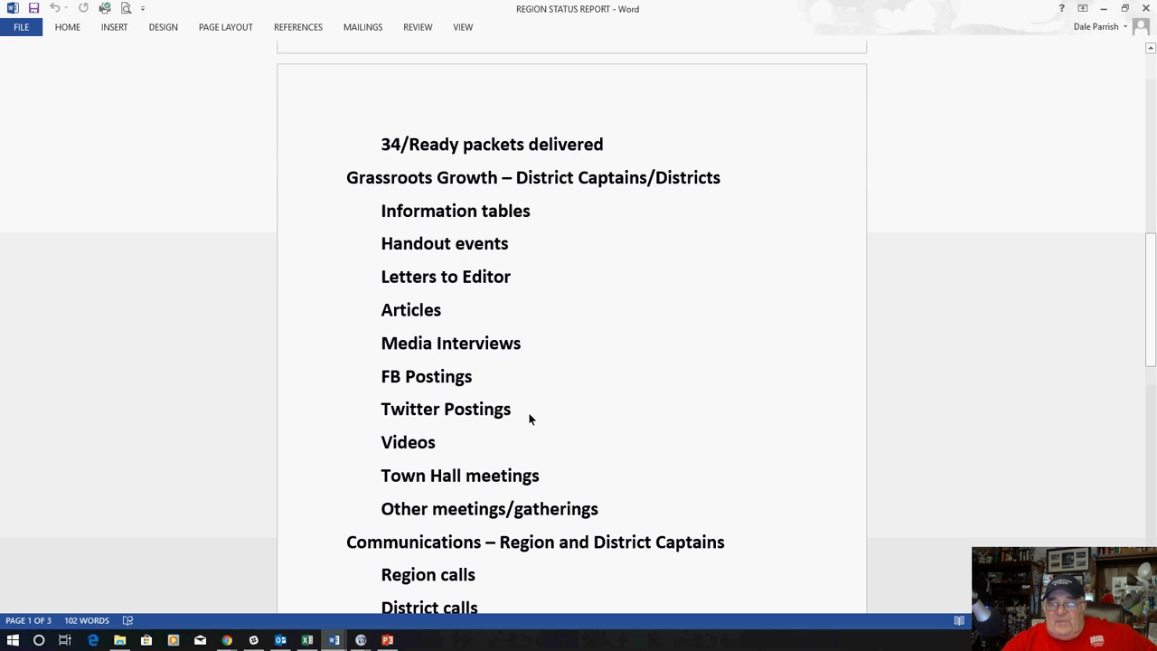
scroll(530, 416, "down", 3)
scroll(529, 417, "down", 3)
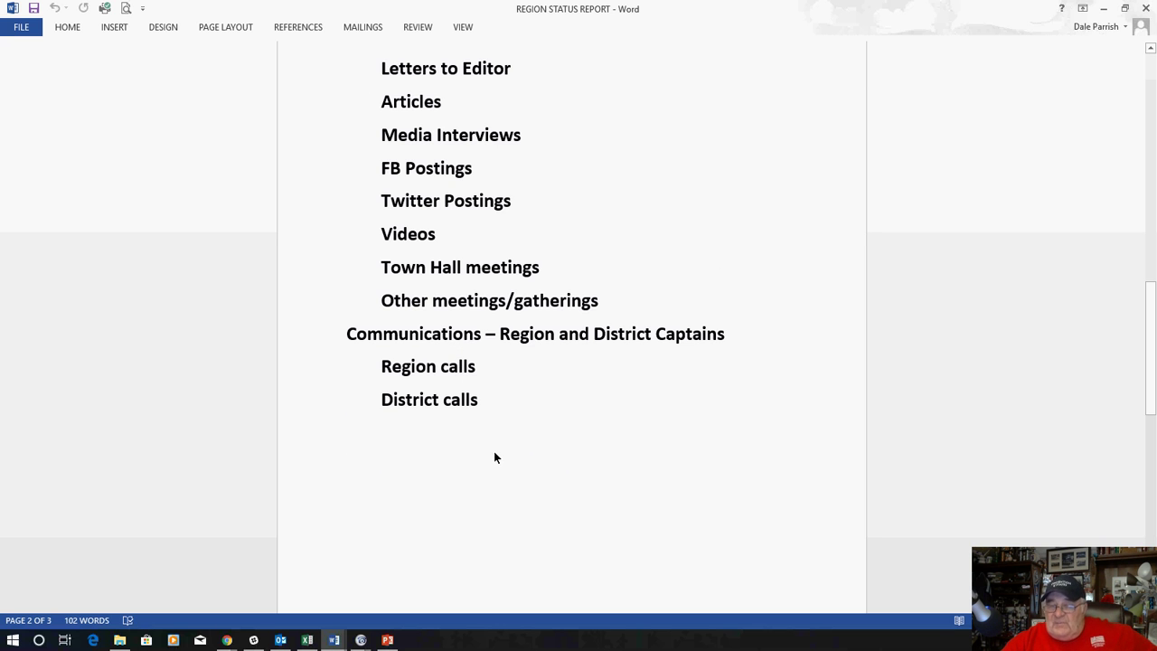
scroll(497, 453, "up", 10)
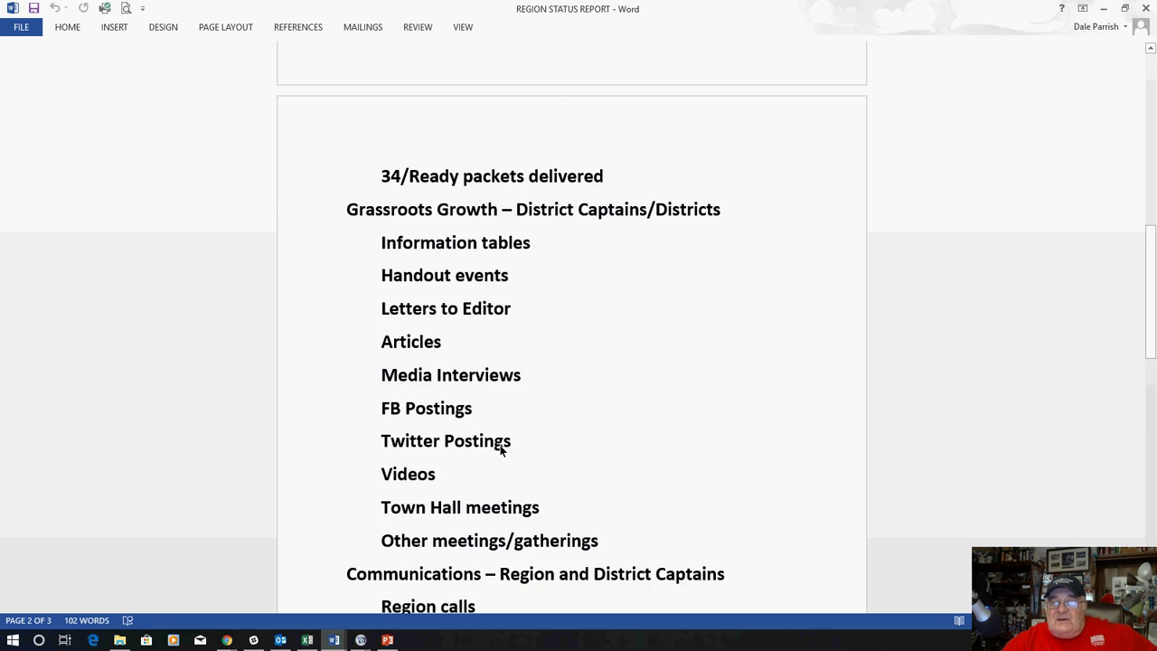
scroll(500, 447, "up", 10)
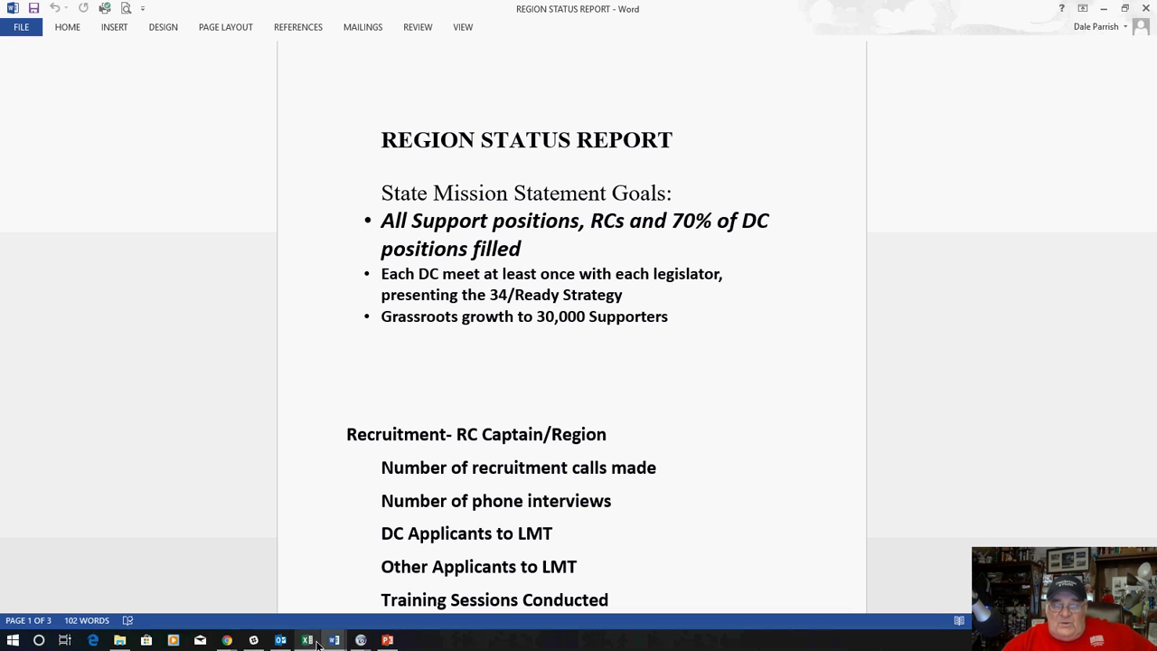
Step: Switch back to the RC report workbook in Excel and examine the status sheet's sections from Recruitment through Notes
mouse_move(311, 641)
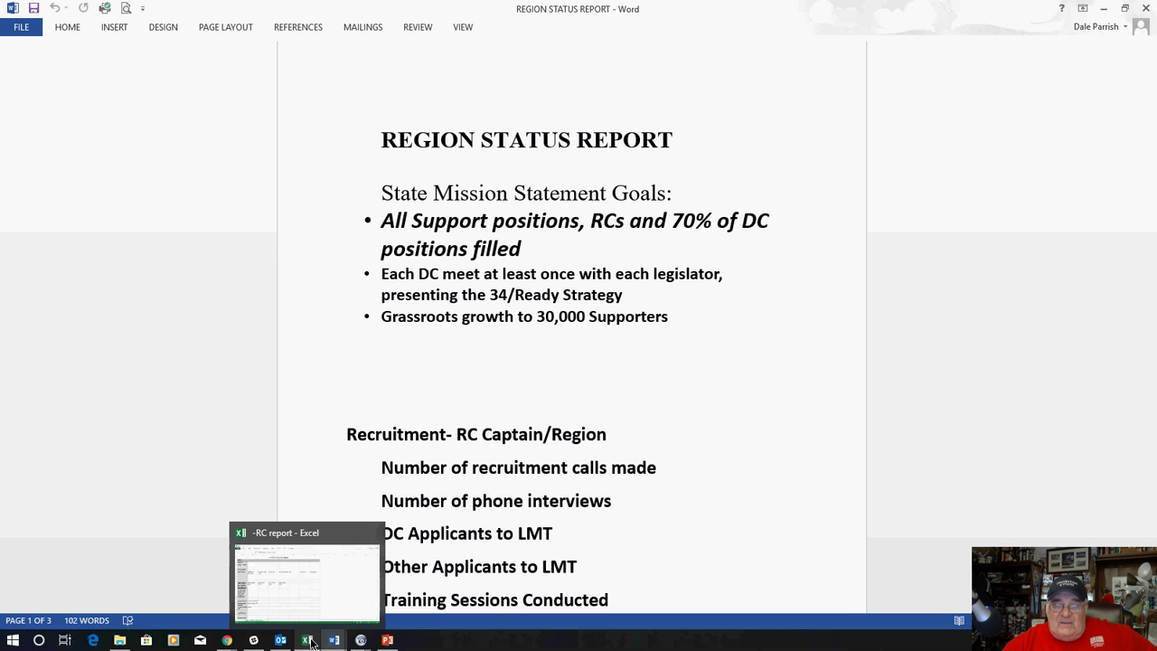
left_click(308, 595)
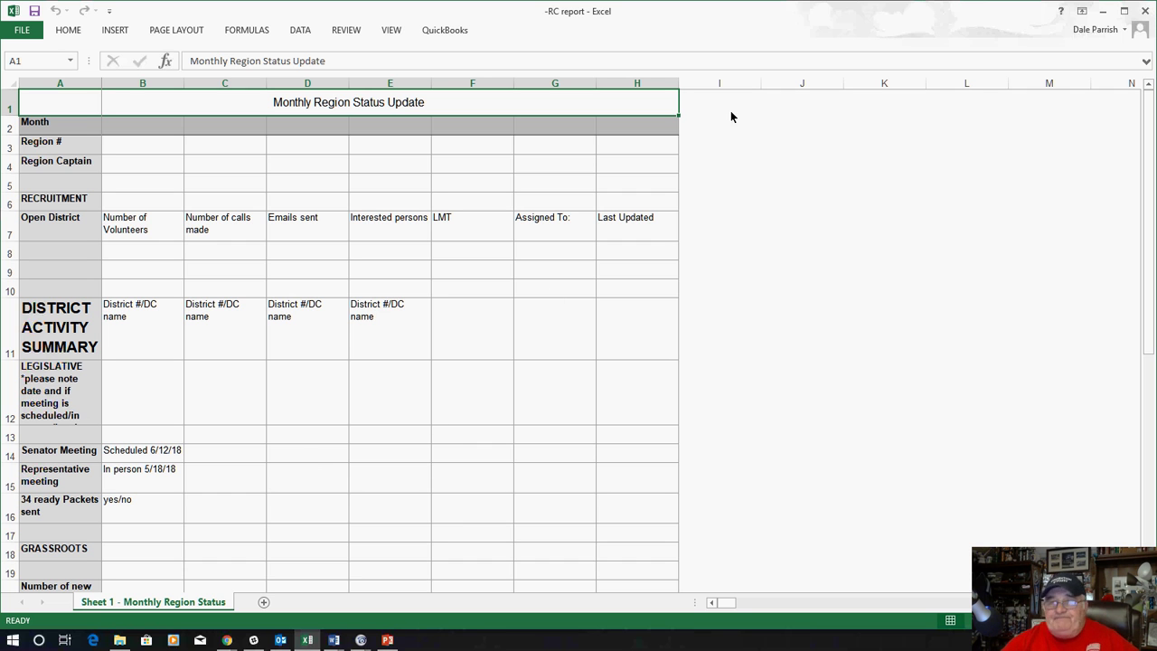
scroll(410, 373, "down", 2)
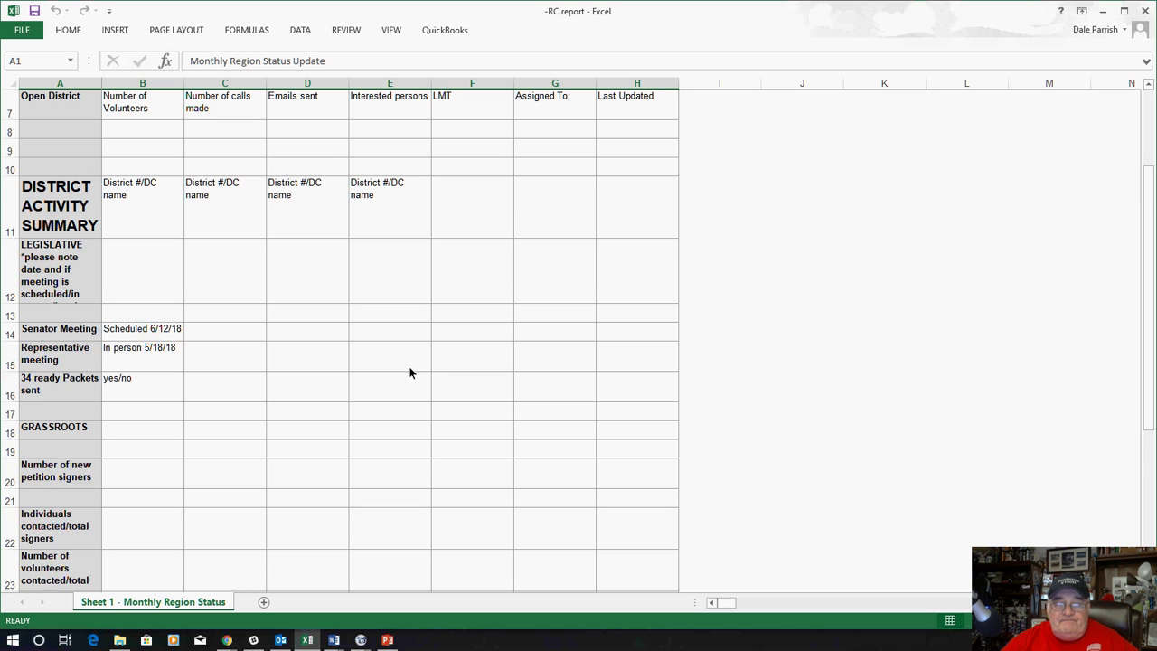
scroll(409, 373, "down", 1)
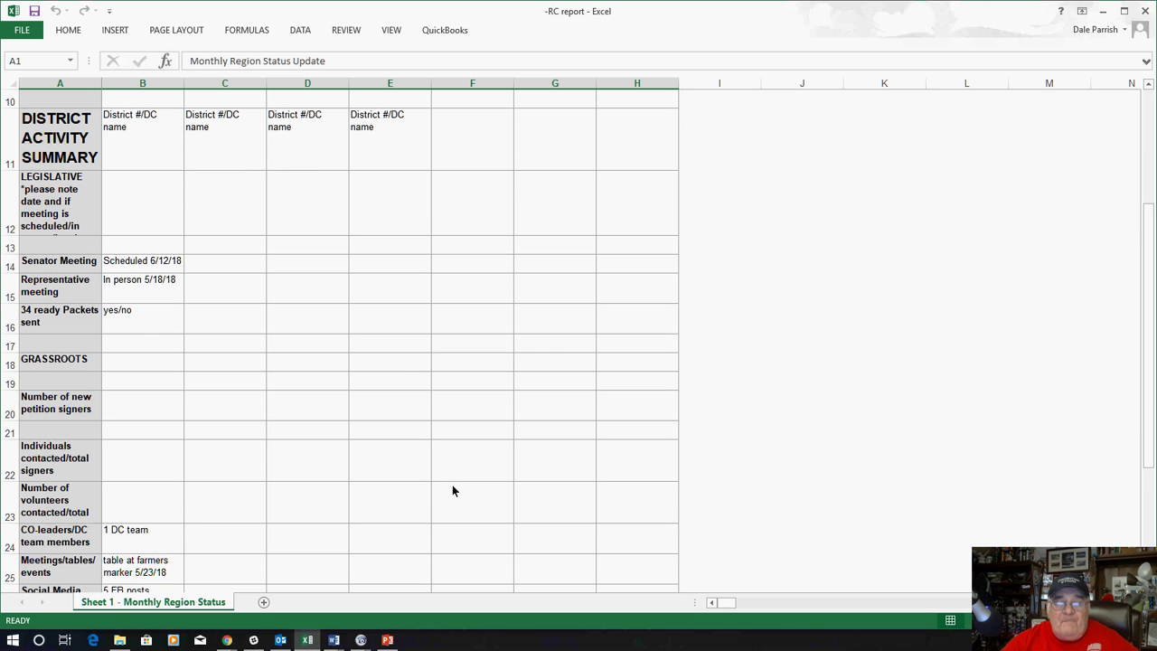
scroll(444, 502, "down", 1)
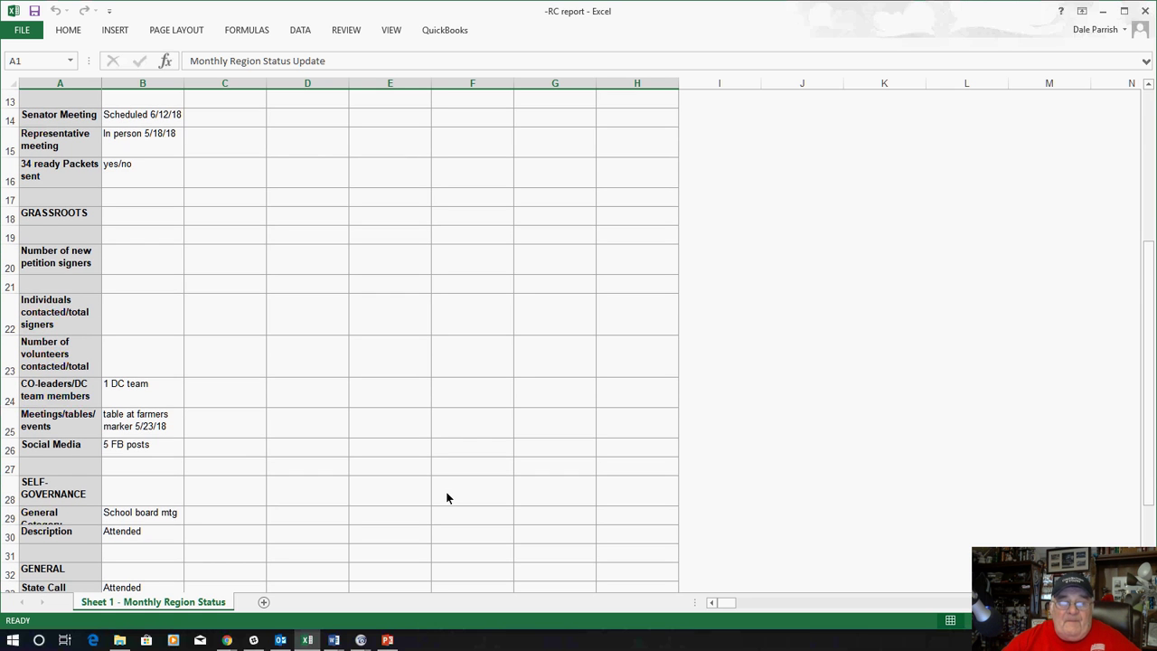
scroll(446, 497, "down", 1)
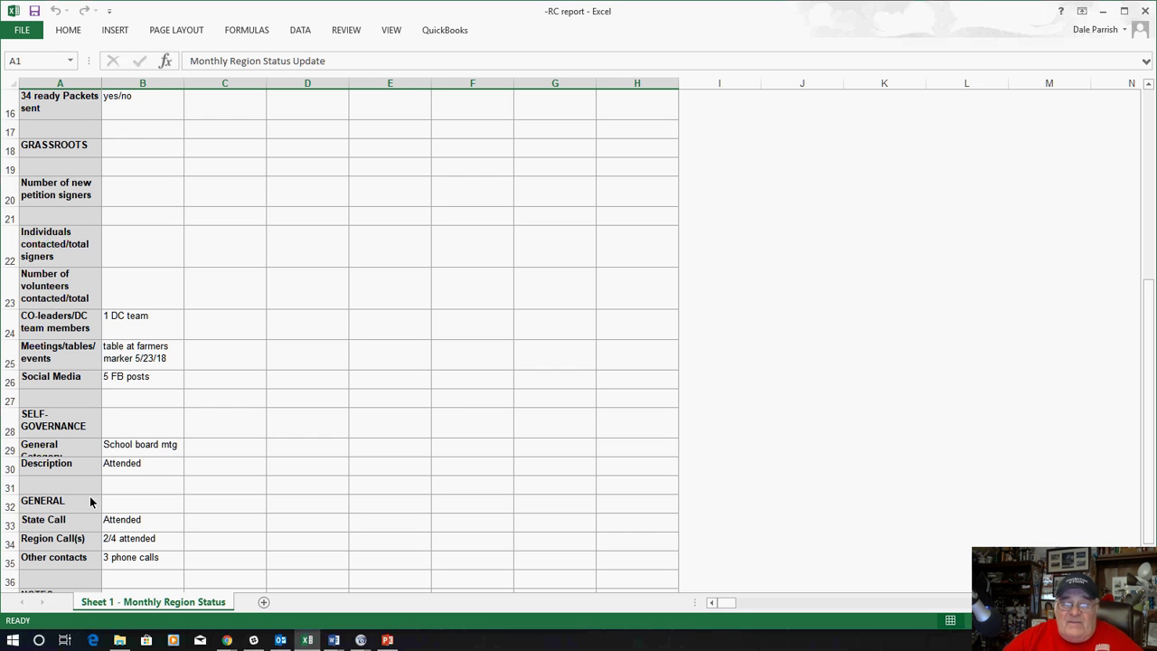
scroll(100, 522, "down", 1)
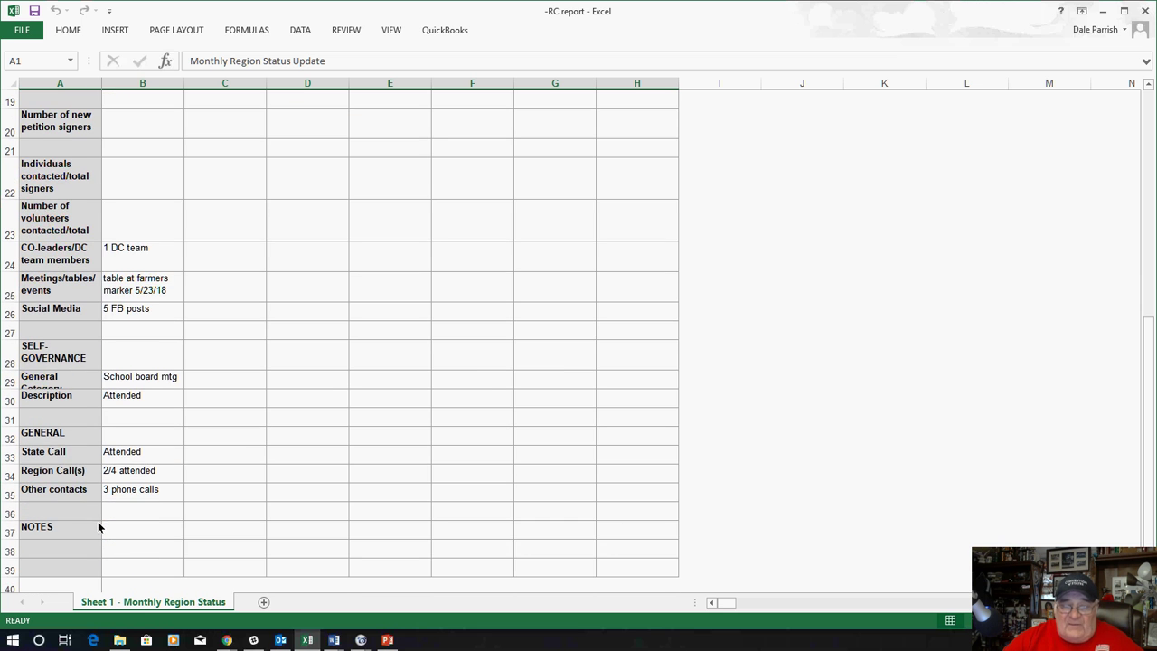
scroll(82, 537, "up", 4)
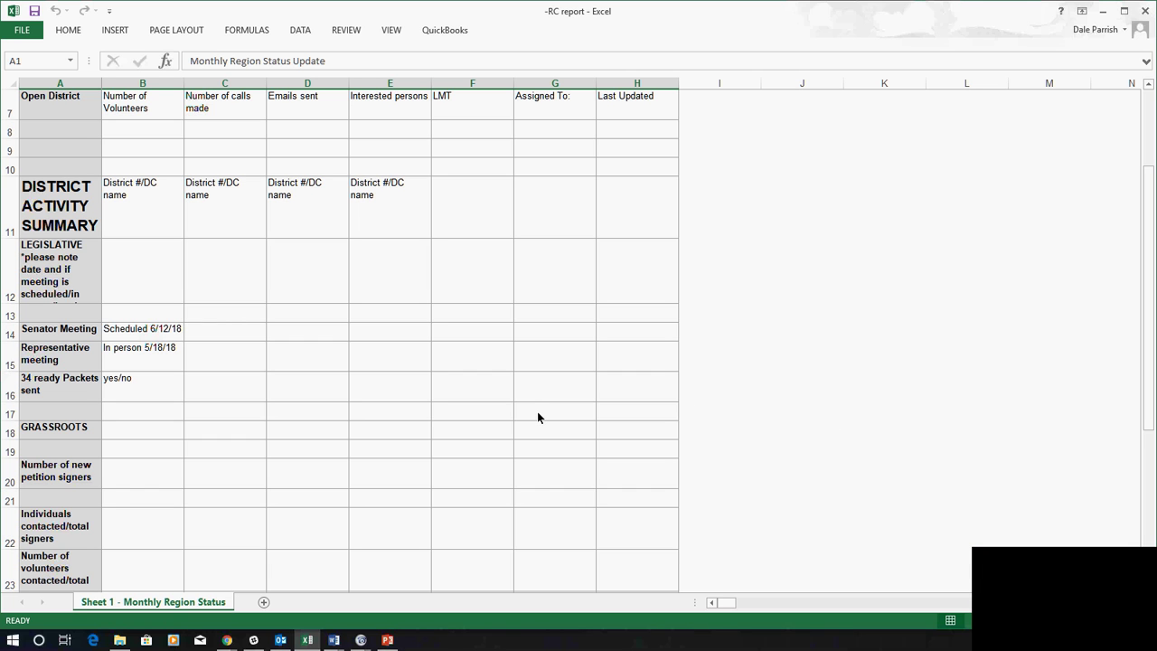
Step: Look over the legislative, grassroots, self-governance and general rows of the District Activity Summary again
scroll(538, 417, "down", 1)
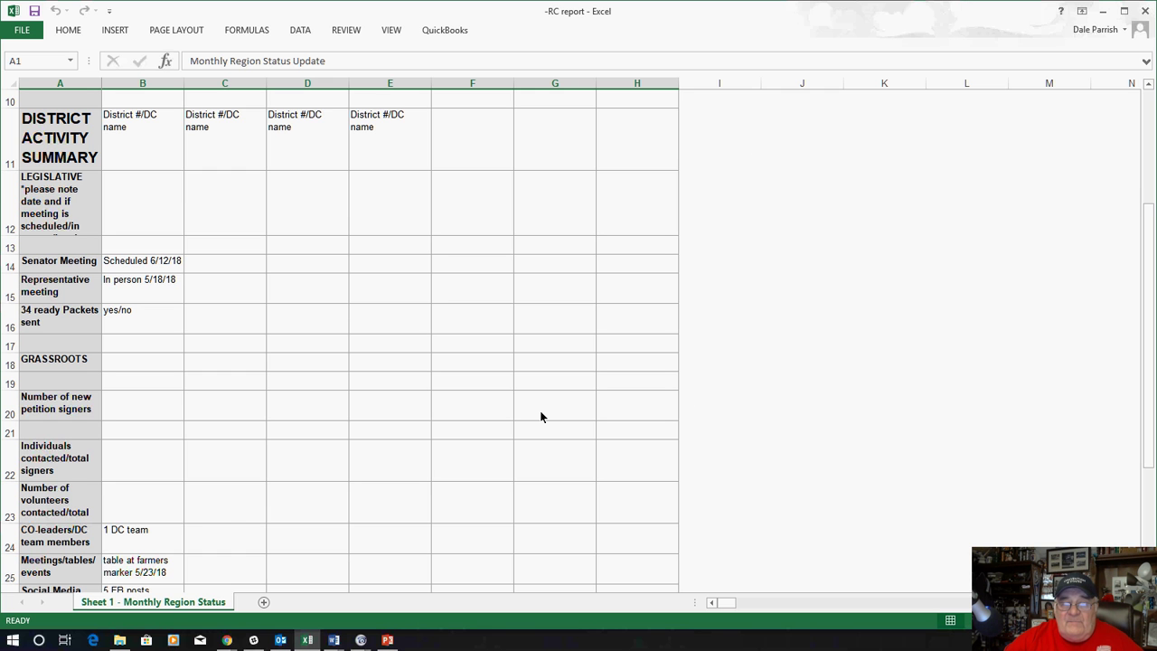
scroll(540, 417, "down", 2)
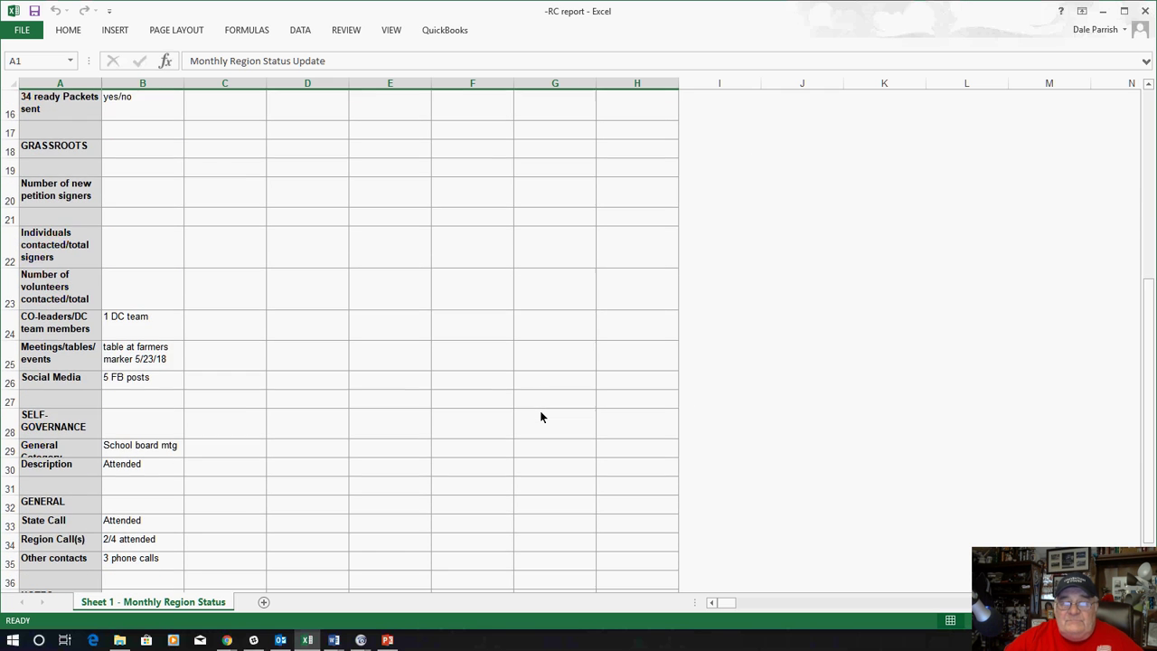
scroll(540, 417, "down", 1)
scroll(540, 416, "up", 2)
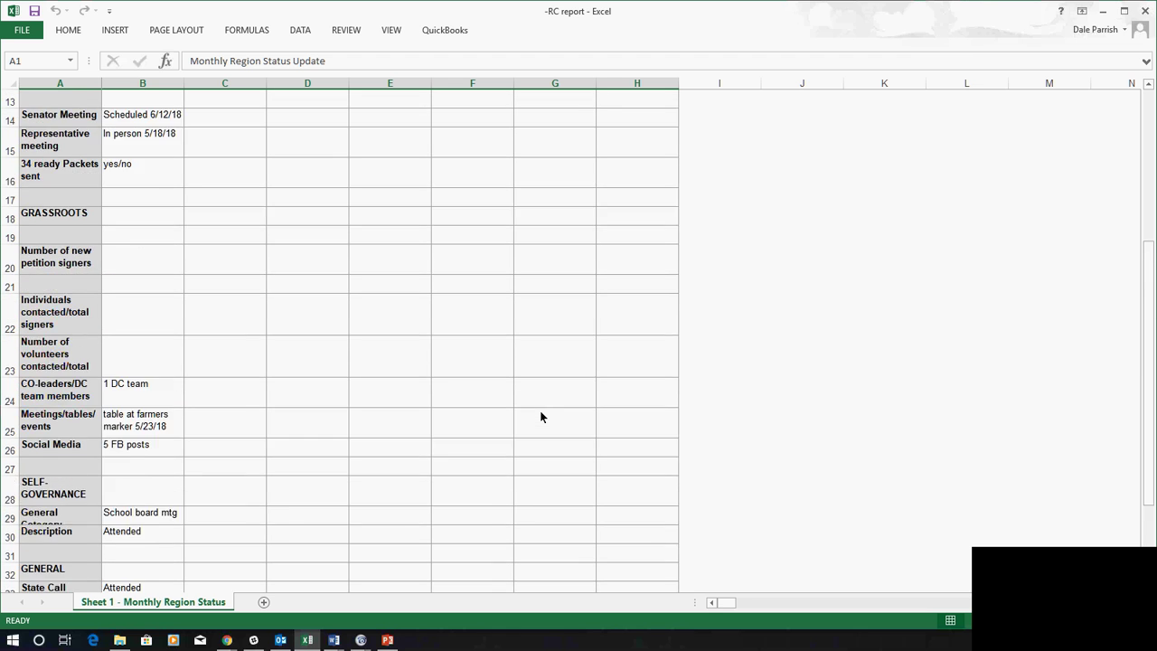
scroll(541, 416, "up", 2)
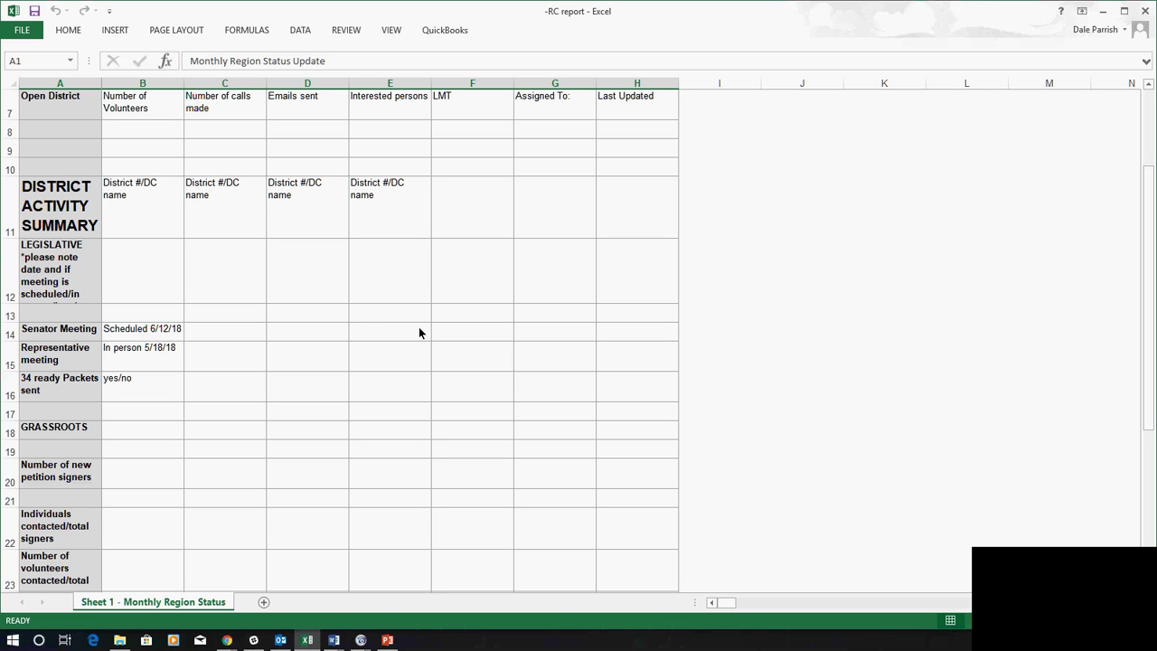
Step: Examine the sample entries in the District Activity Summary, from the senator and representative meetings to the calls, other contacts and Notes rows
scroll(421, 333, "down", 1)
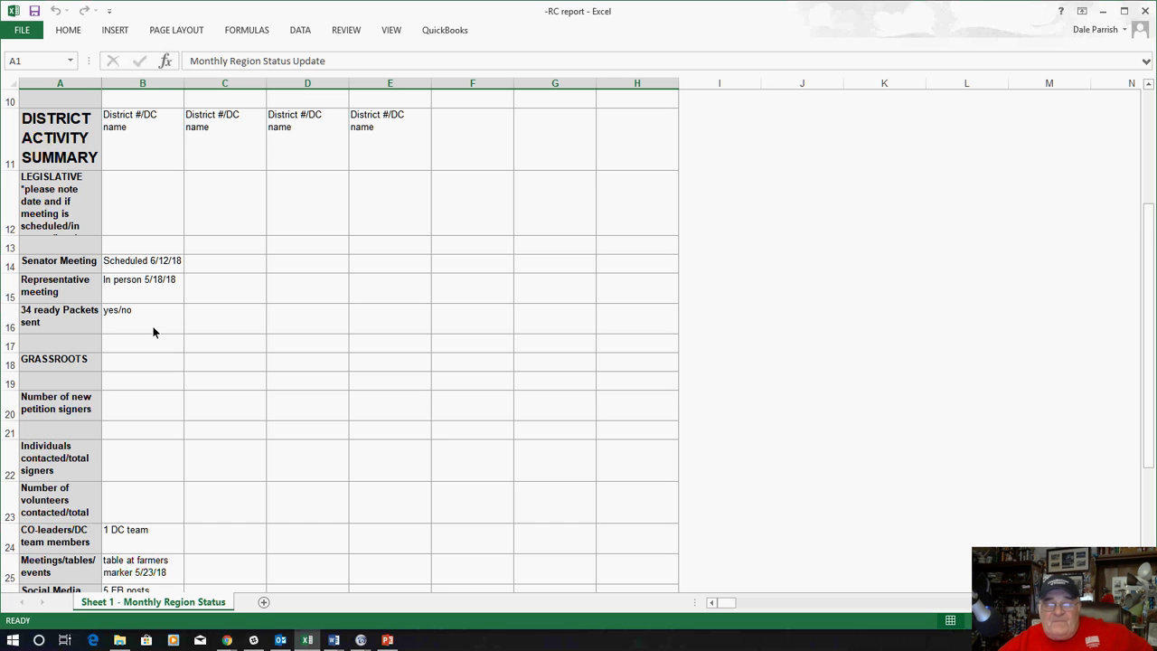
scroll(212, 413, "down", 1)
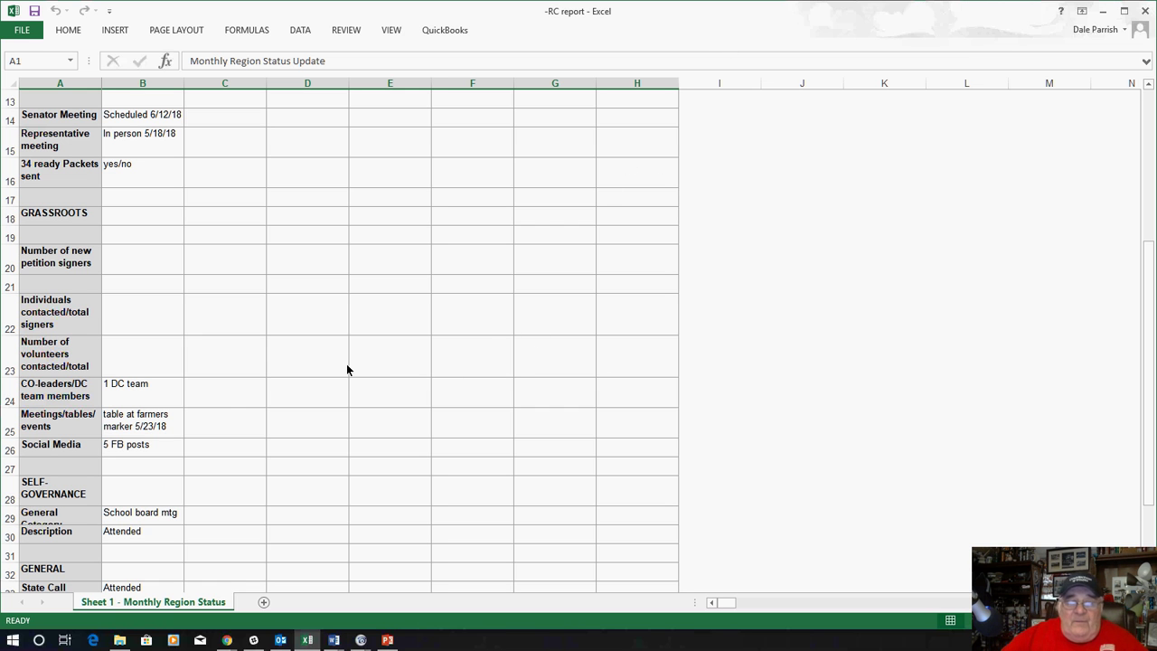
scroll(226, 407, "down", 2)
scroll(228, 408, "down", 1)
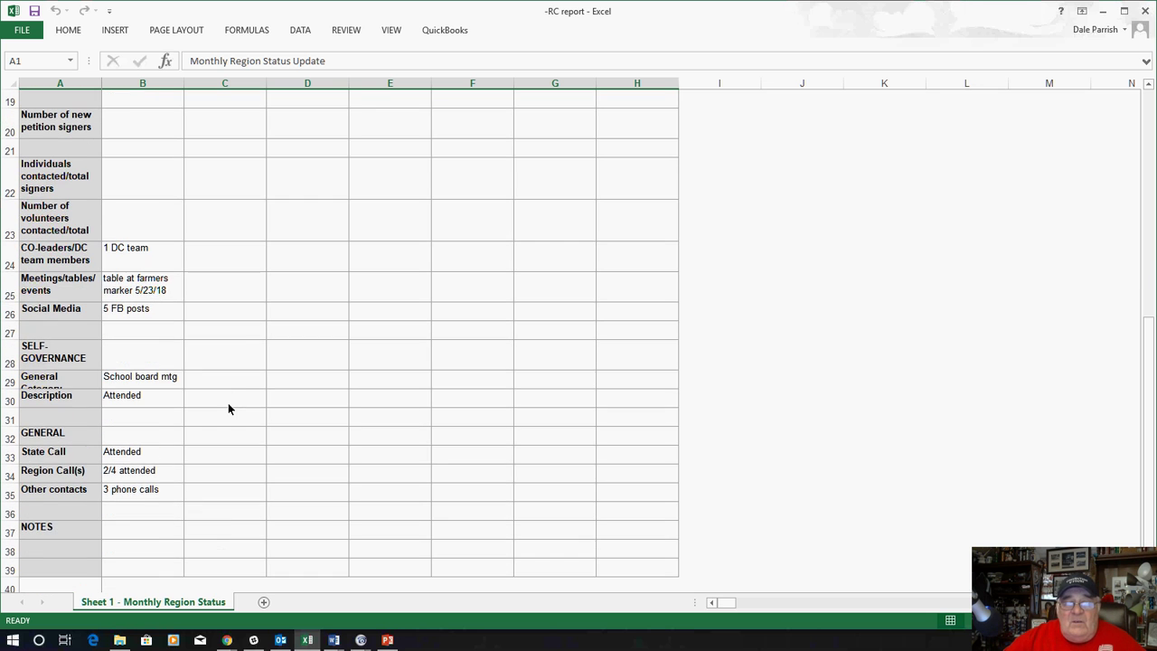
scroll(228, 408, "down", 1)
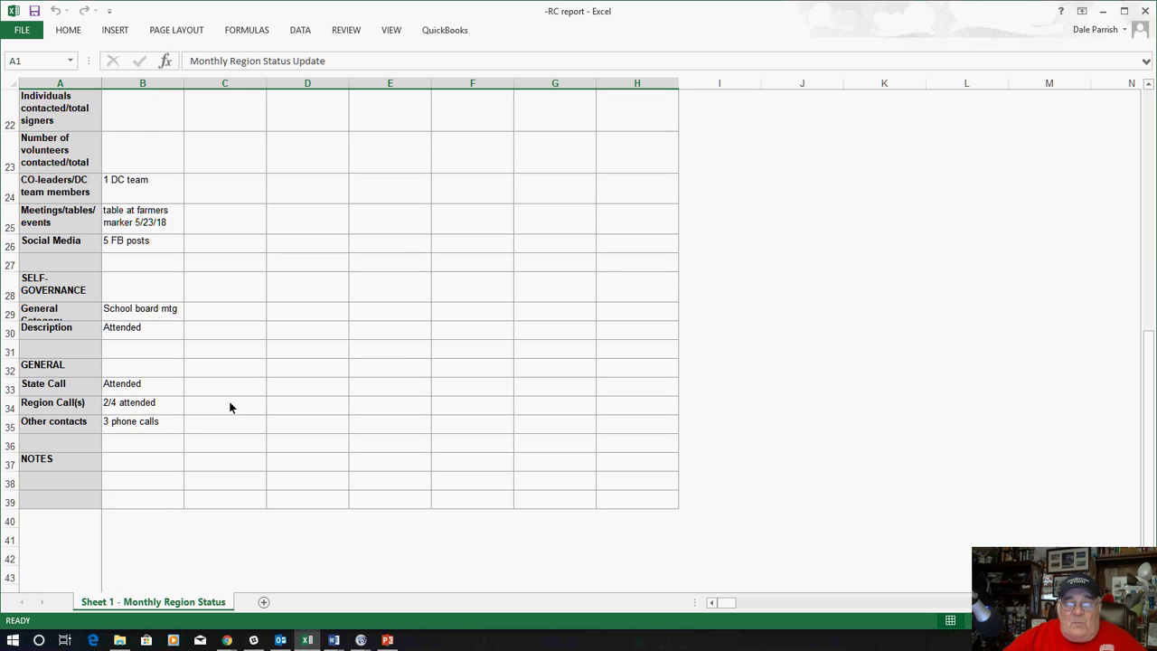
scroll(229, 407, "down", 2)
scroll(229, 406, "up", 3)
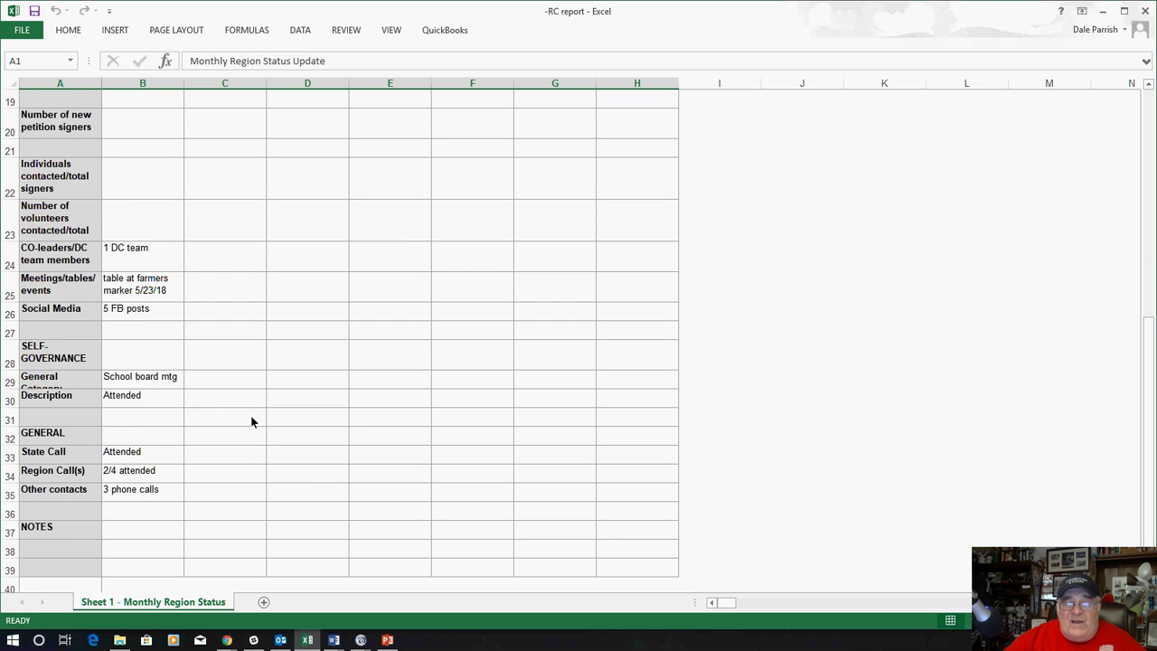
scroll(253, 421, "up", 1)
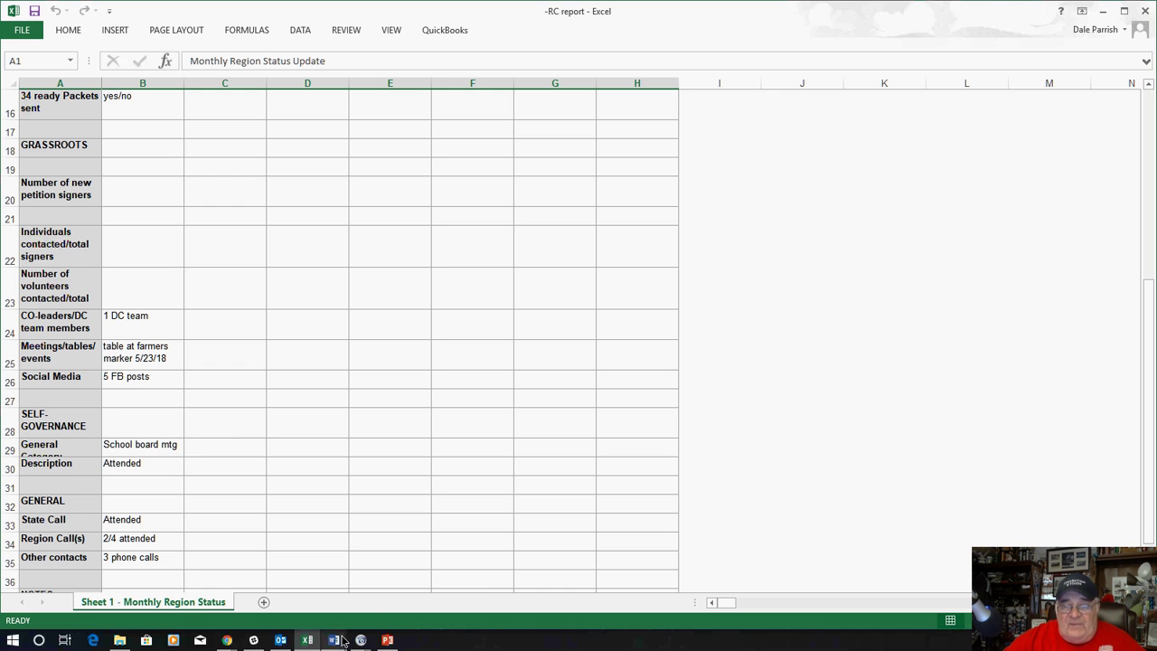
Step: Switch to the REGION STATUS REPORT document in Word and reread its items from the mission goals through Communications
mouse_move(336, 644)
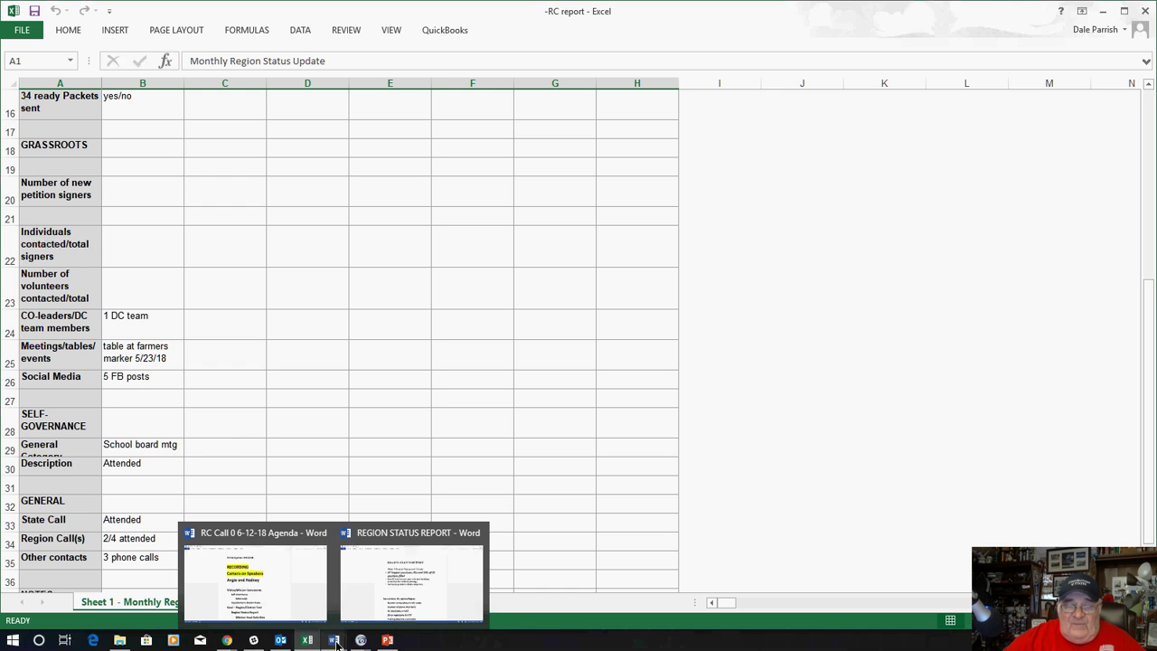
left_click(386, 599)
scroll(502, 509, "down", 5)
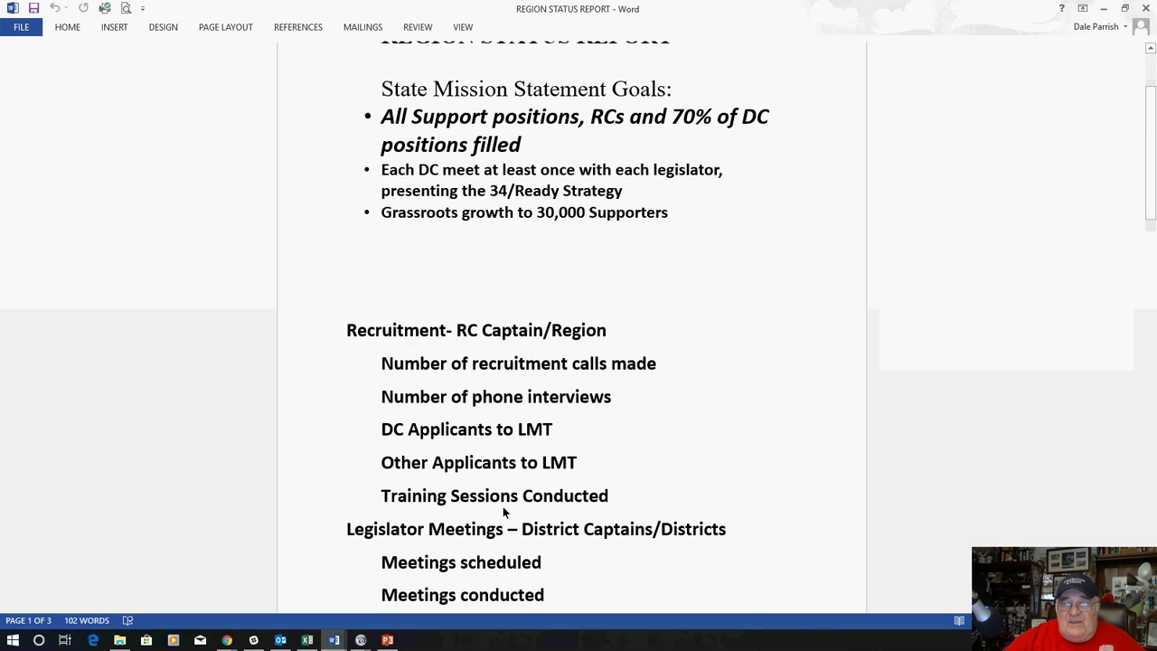
scroll(503, 515, "down", 5)
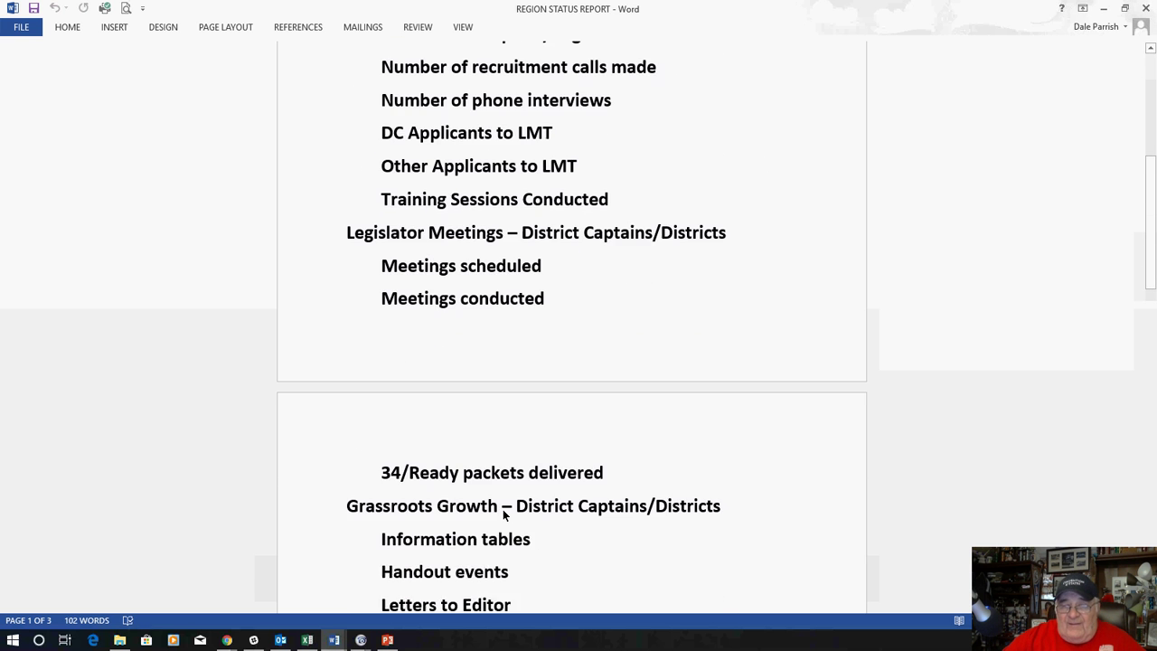
scroll(504, 515, "down", 4)
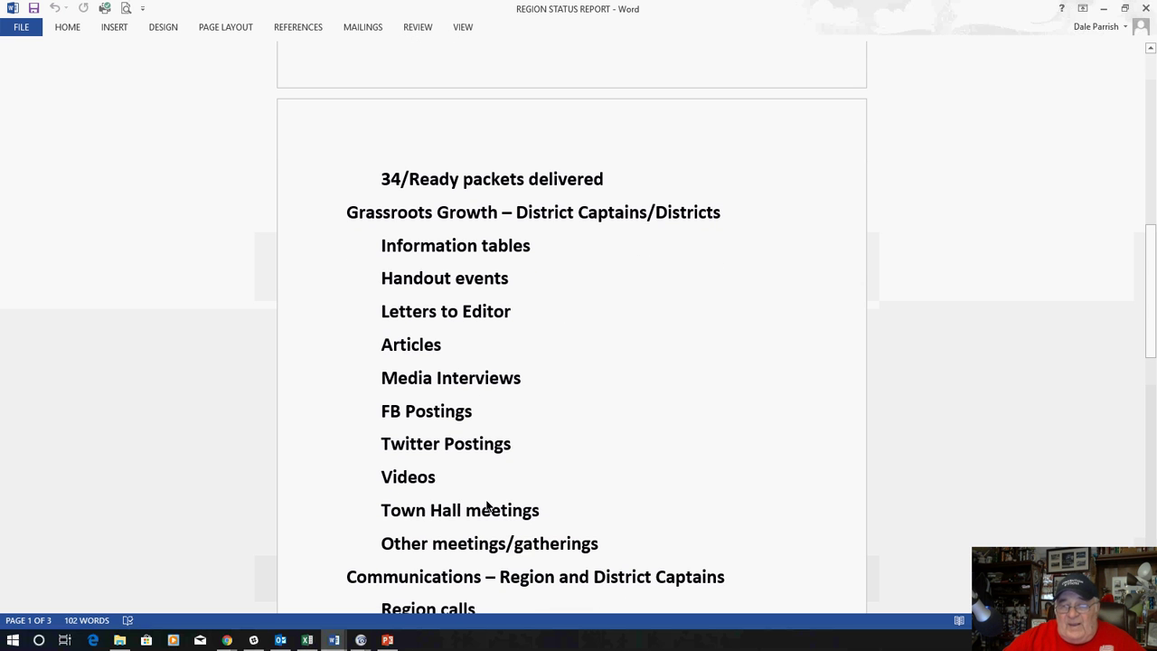
scroll(503, 489, "down", 2)
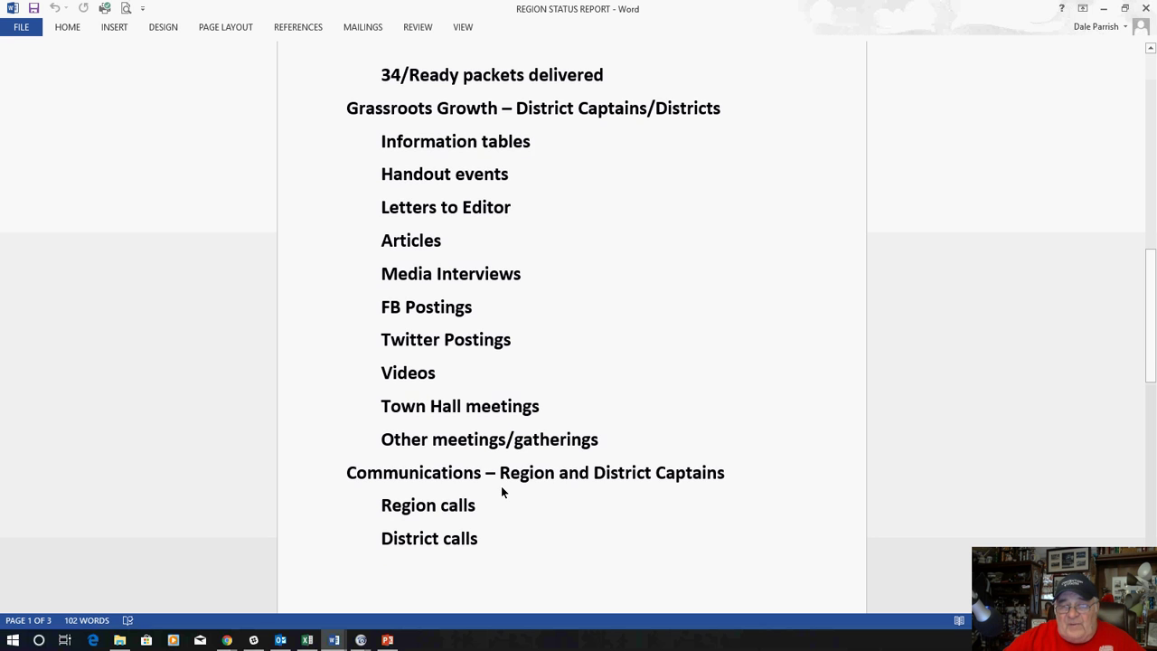
scroll(503, 491, "down", 2)
scroll(502, 490, "up", 5)
scroll(502, 489, "up", 10)
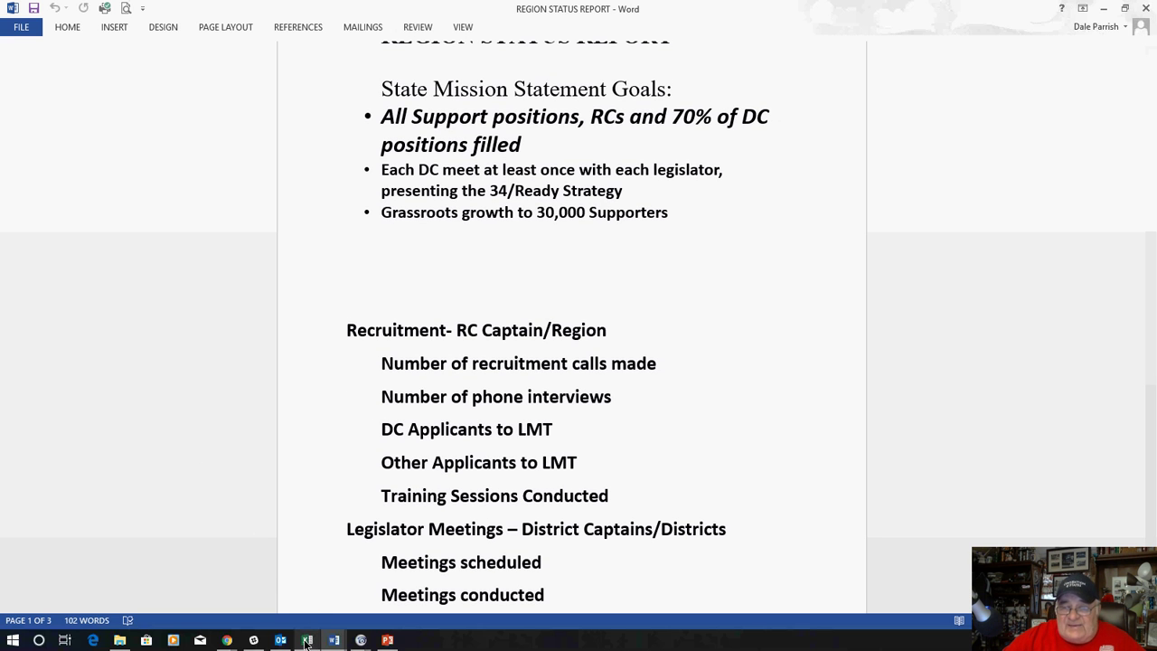
Step: Switch back to the RC report workbook in Excel and review the Recruitment and District Activity Summary sections
mouse_move(330, 642)
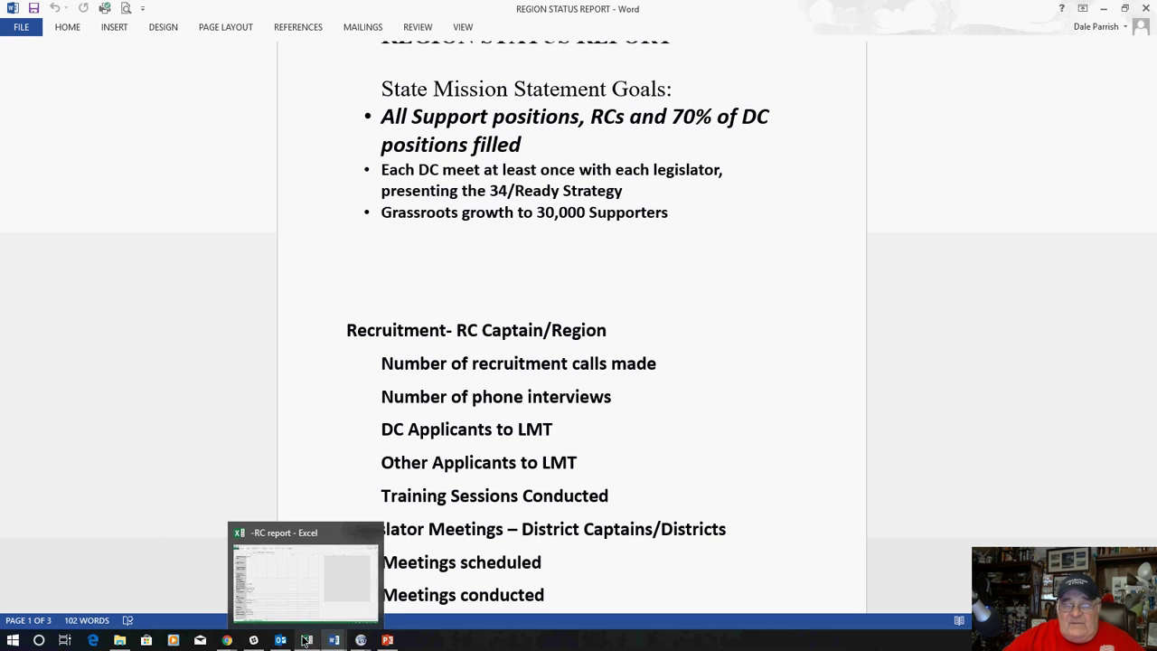
left_click(277, 530)
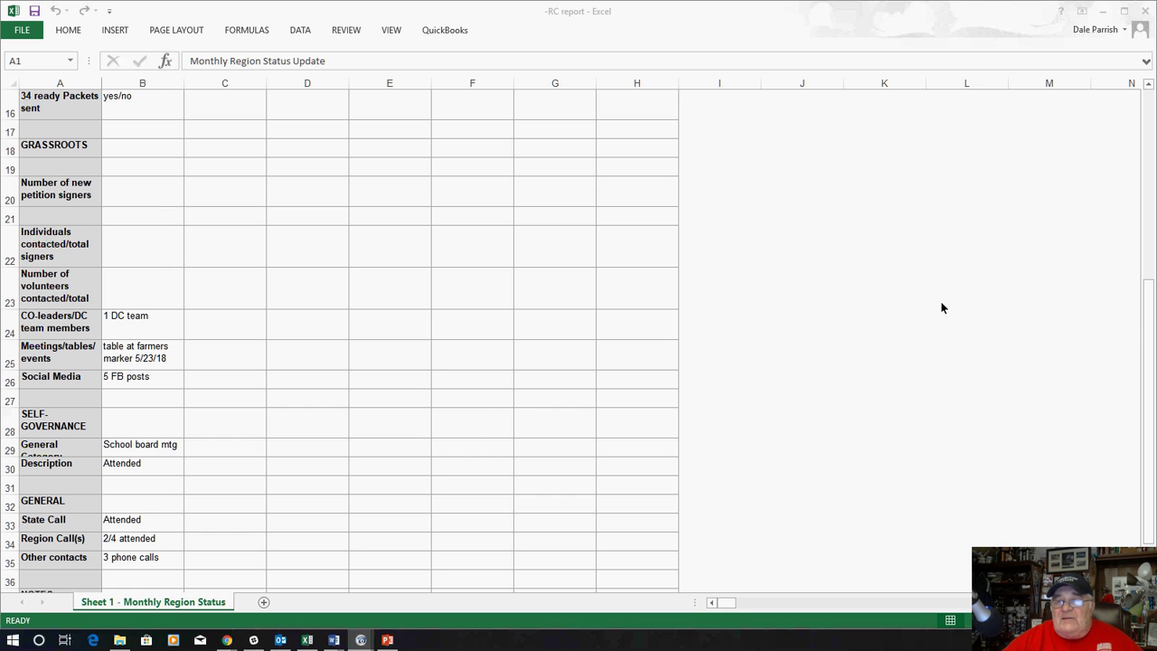
left_click(1154, 288)
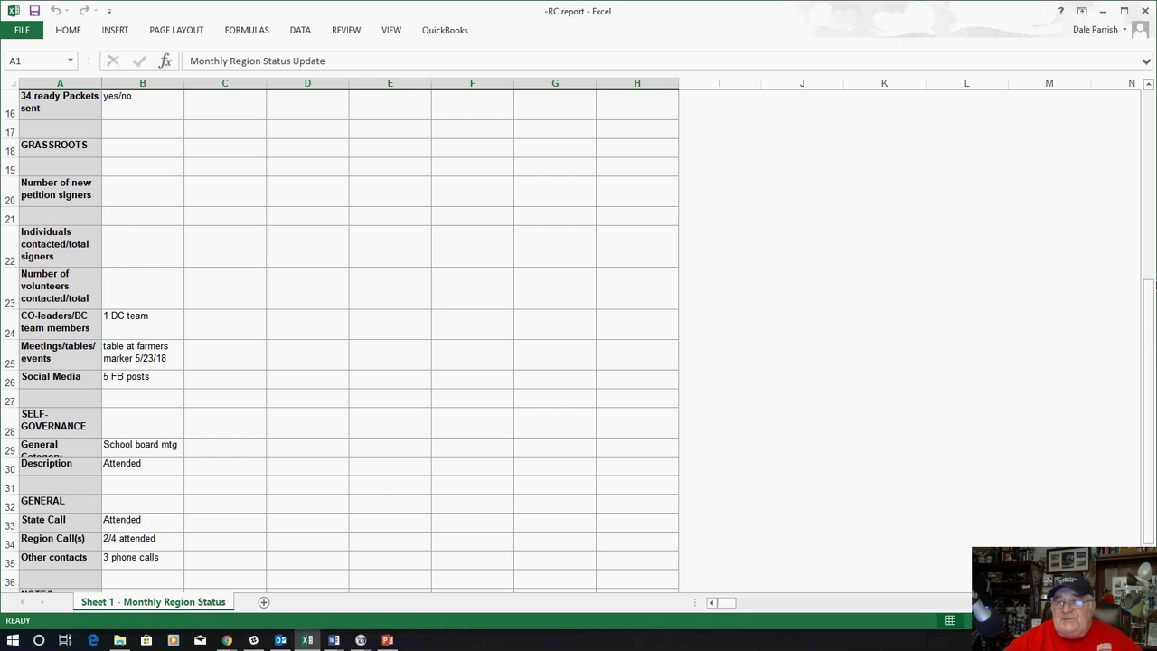
scroll(887, 292, "up", 3)
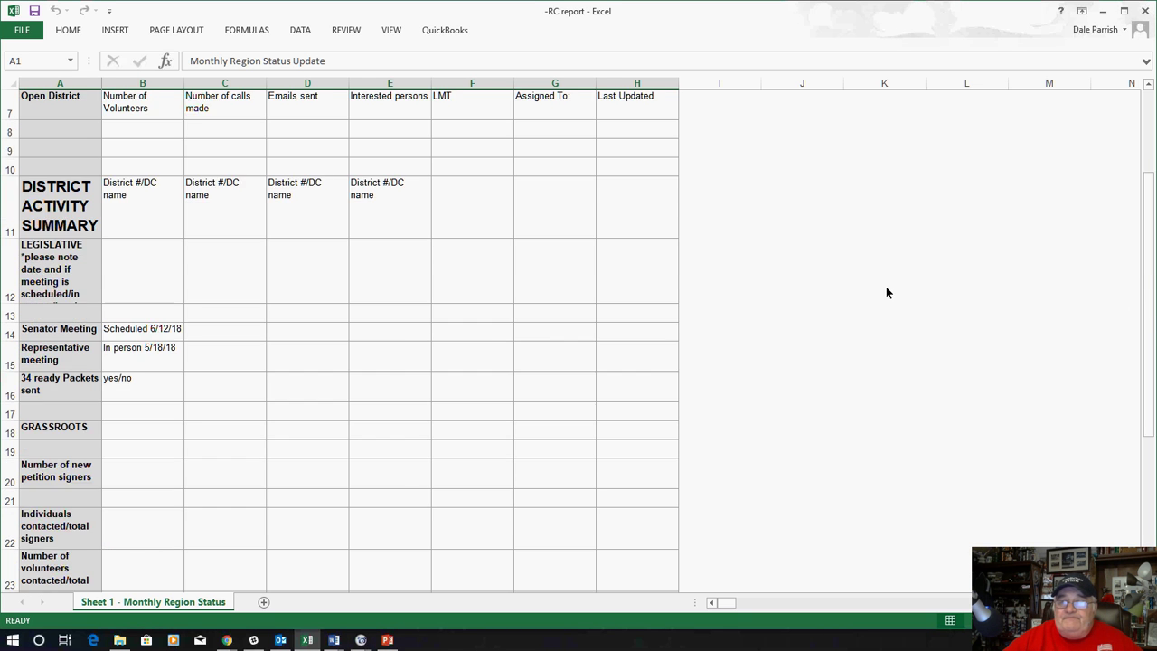
scroll(887, 292, "up", 2)
scroll(890, 290, "down", 1)
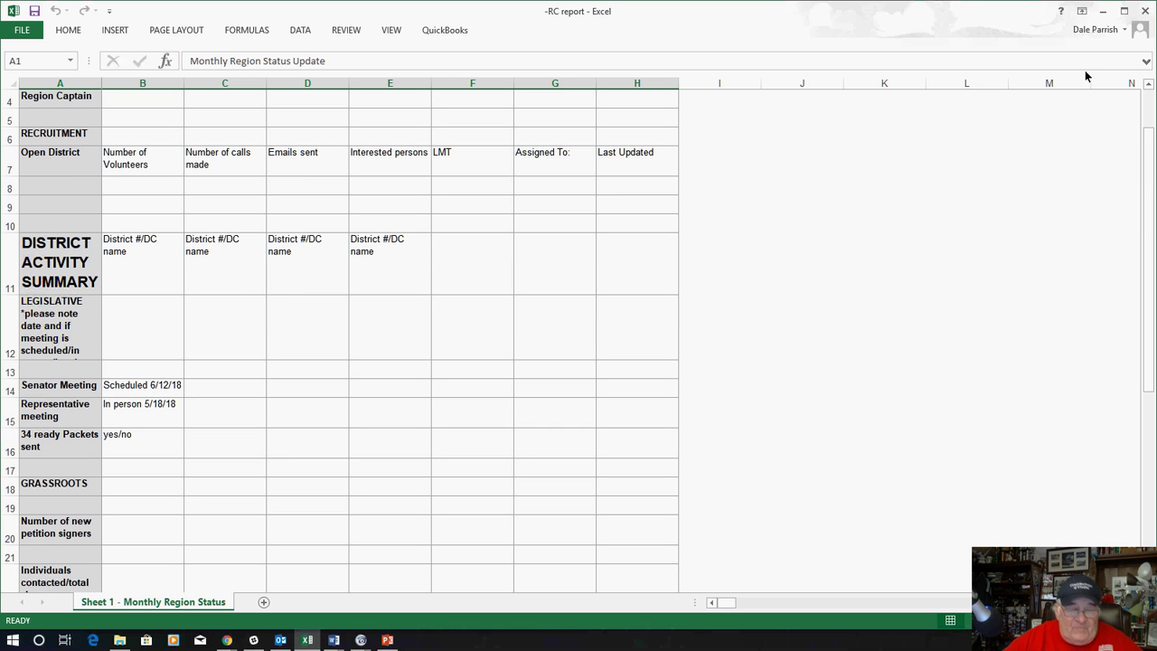
Step: Minimize the RC report workbook and the REGION STATUS REPORT document, and bring up the DCRT .xlsx spreadsheet in Google Sheets
left_click(1103, 11)
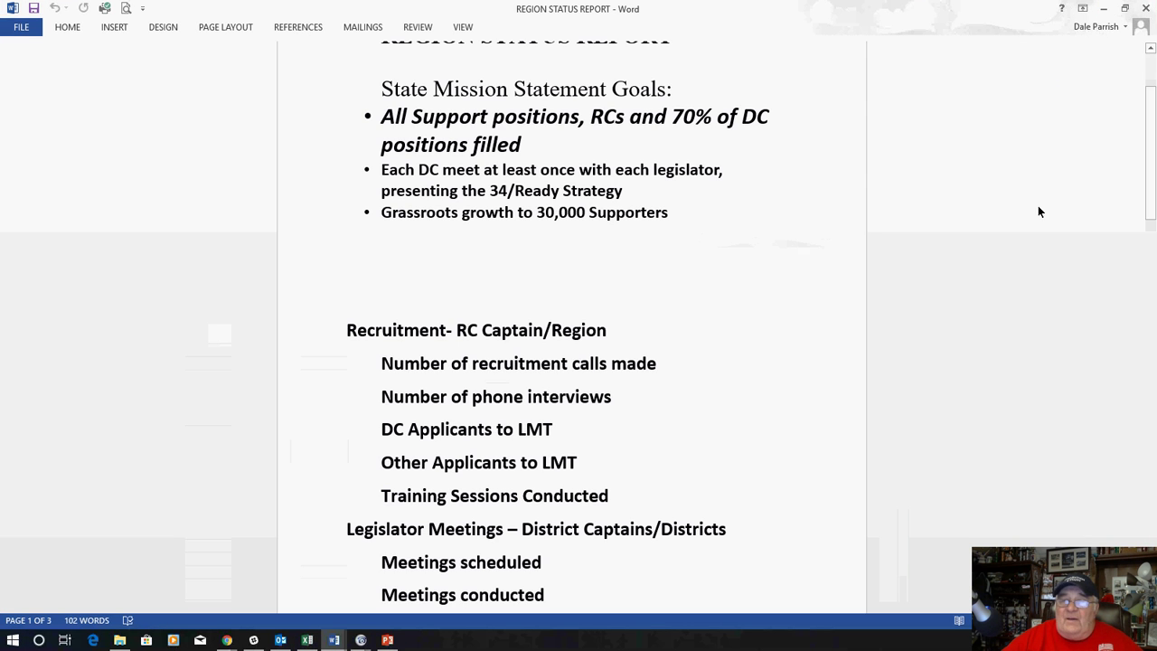
left_click(1105, 11)
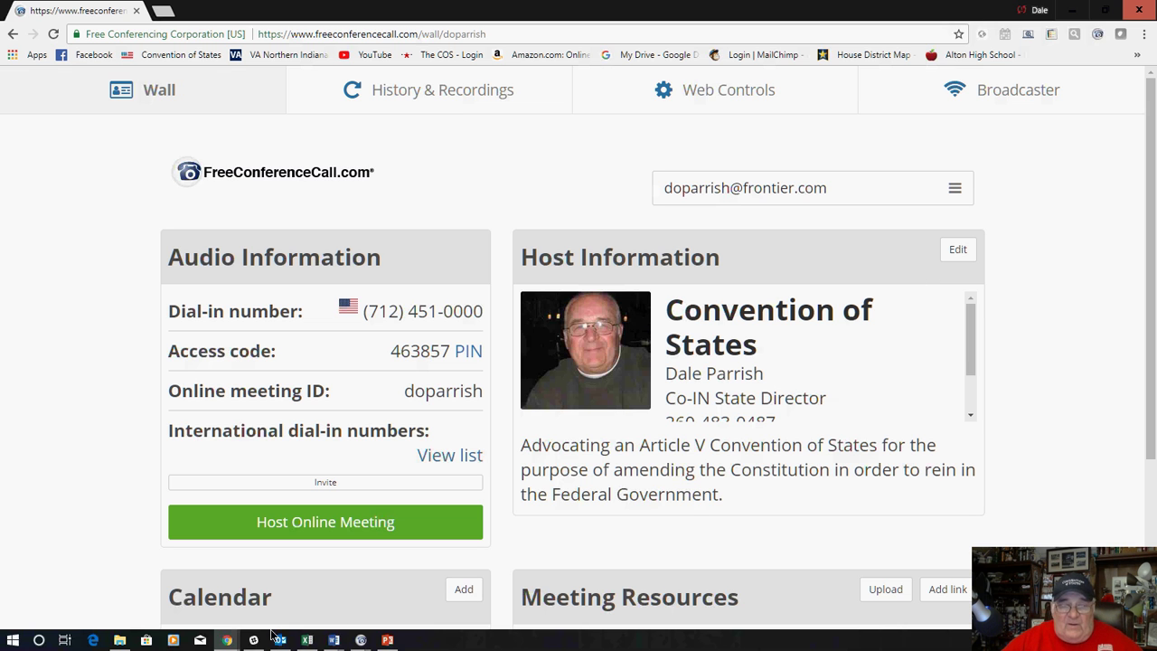
mouse_move(226, 639)
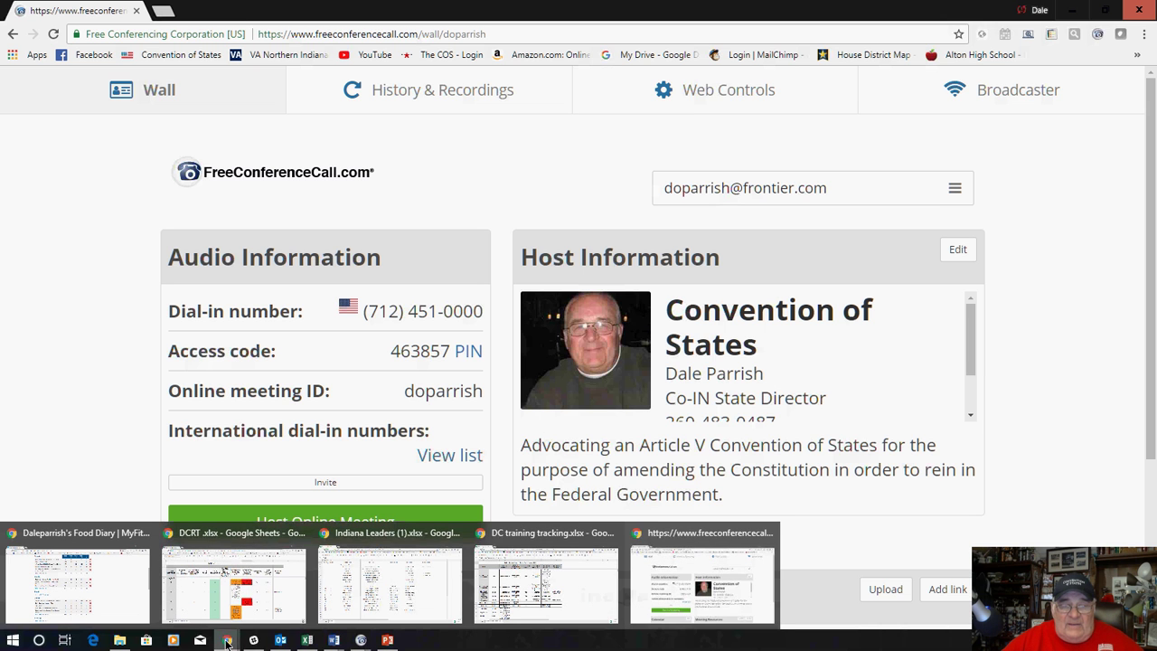
left_click(261, 589)
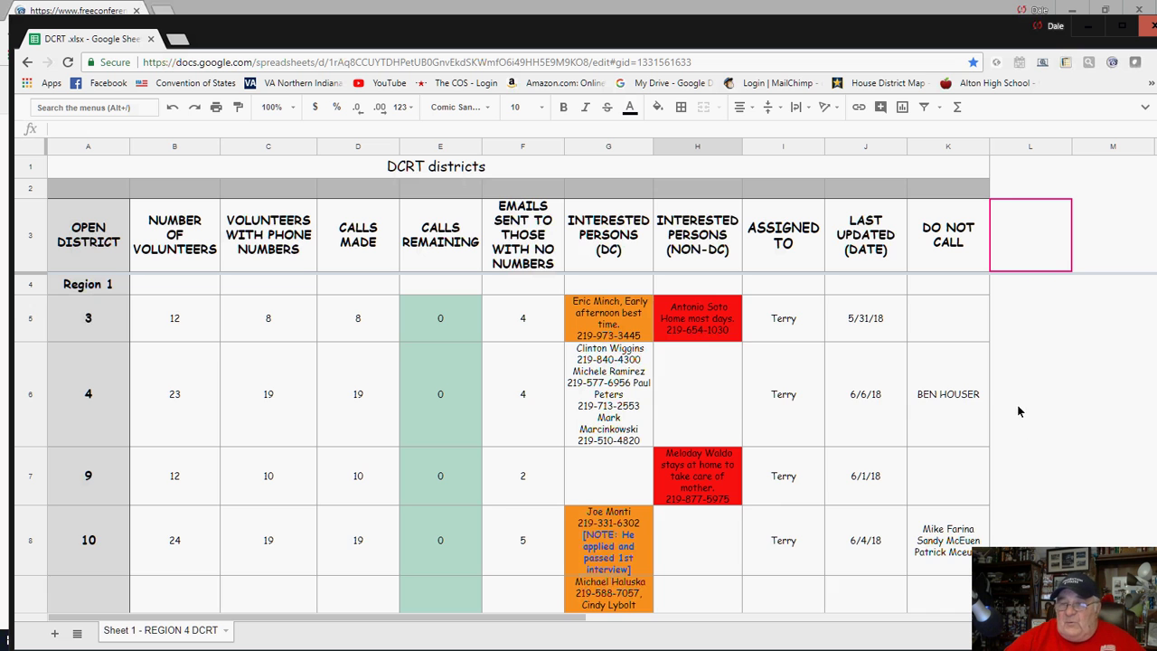
Step: Examine the open-district rows from Region 1 through Region 4, including calls made, interested persons, assigned callers and last-updated dates
scroll(1019, 411, "down", 1)
scroll(713, 462, "down", 1)
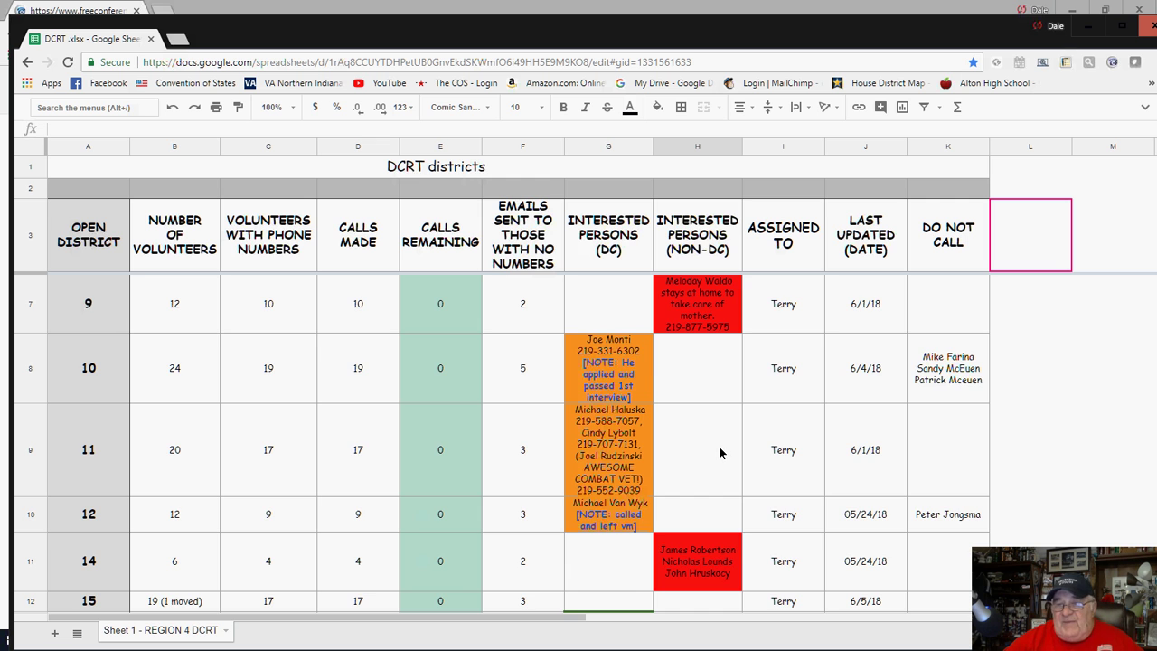
scroll(723, 451, "down", 4)
scroll(720, 452, "down", 1)
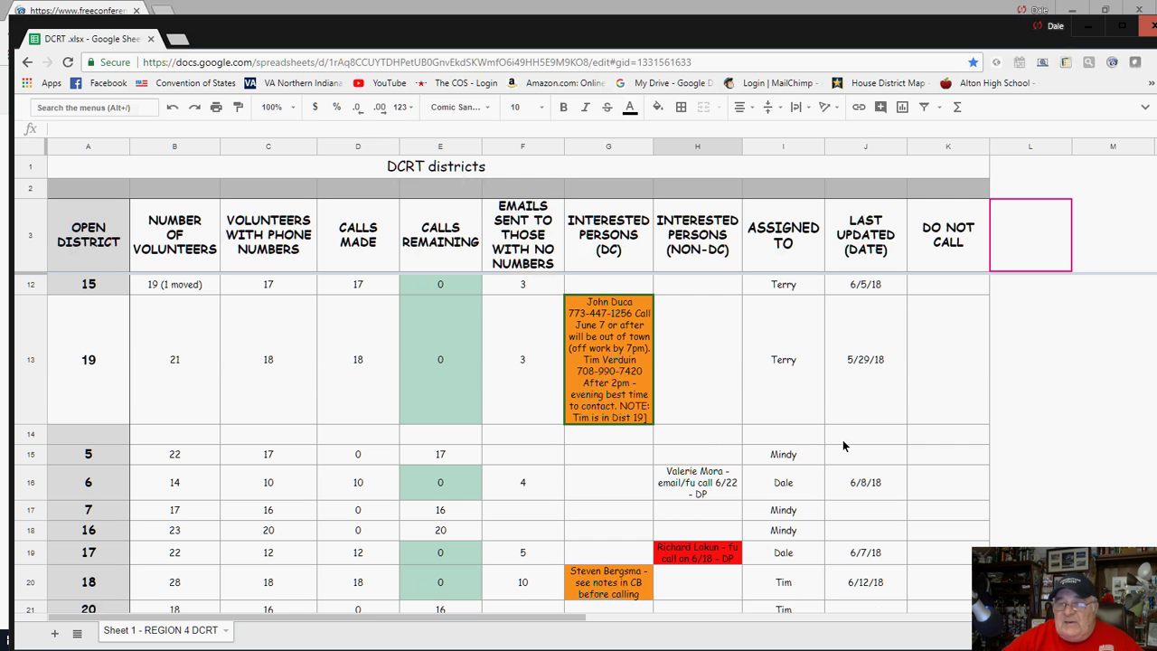
scroll(764, 463, "down", 12)
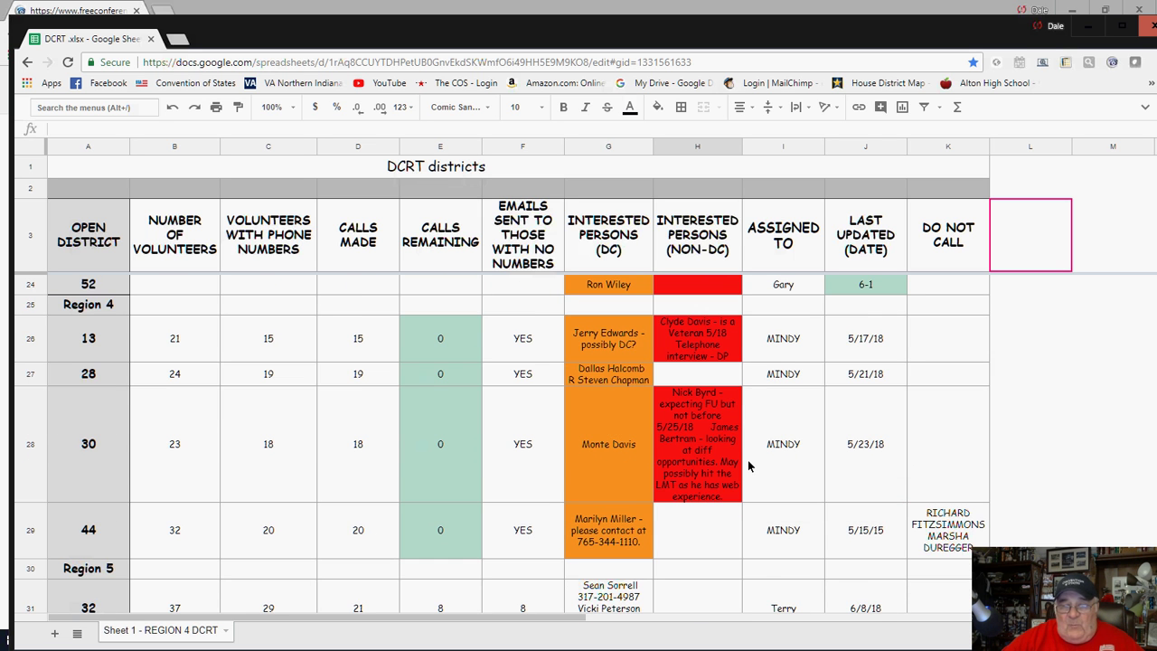
scroll(750, 456, "up", 13)
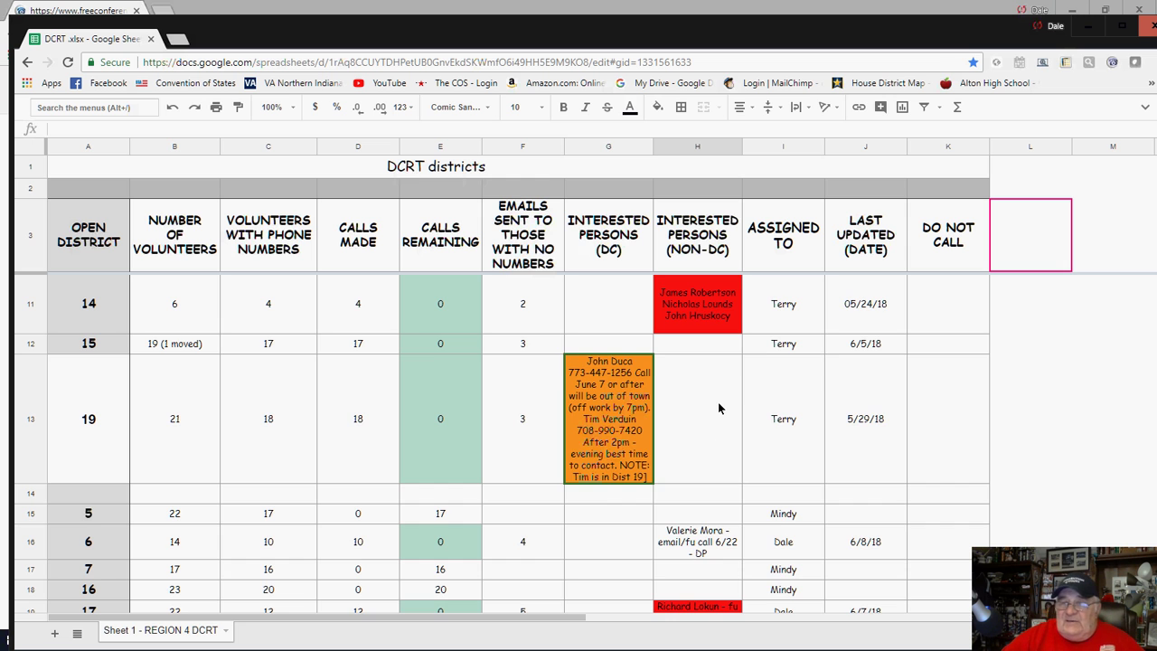
scroll(719, 408, "up", 6)
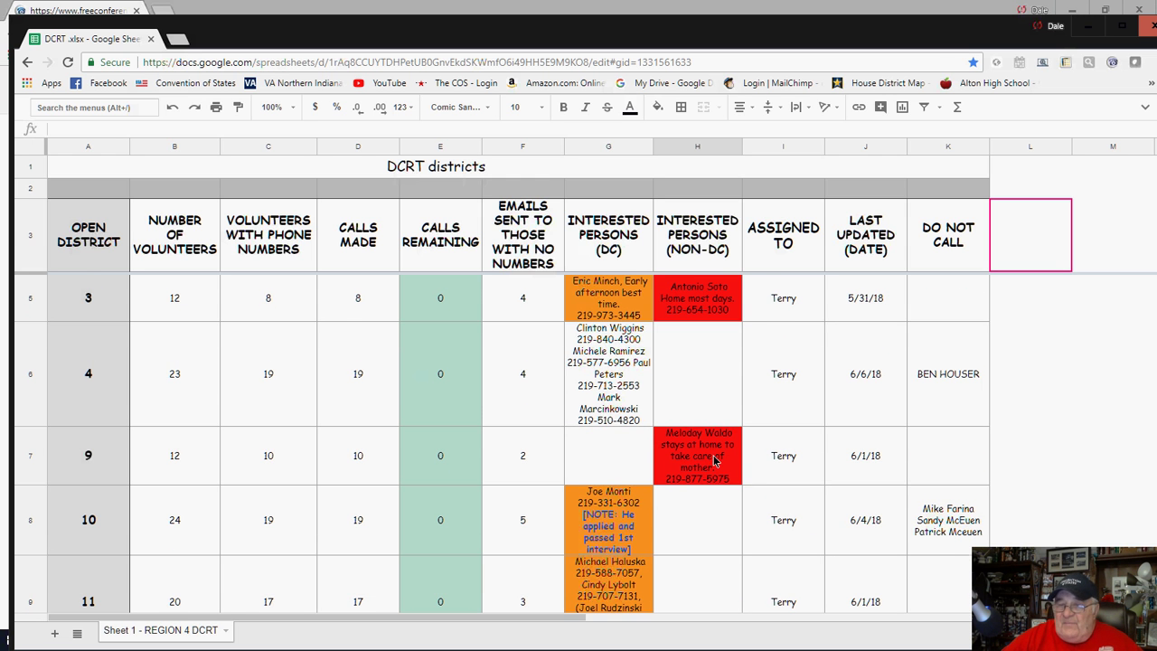
scroll(716, 460, "down", 2)
scroll(715, 460, "down", 4)
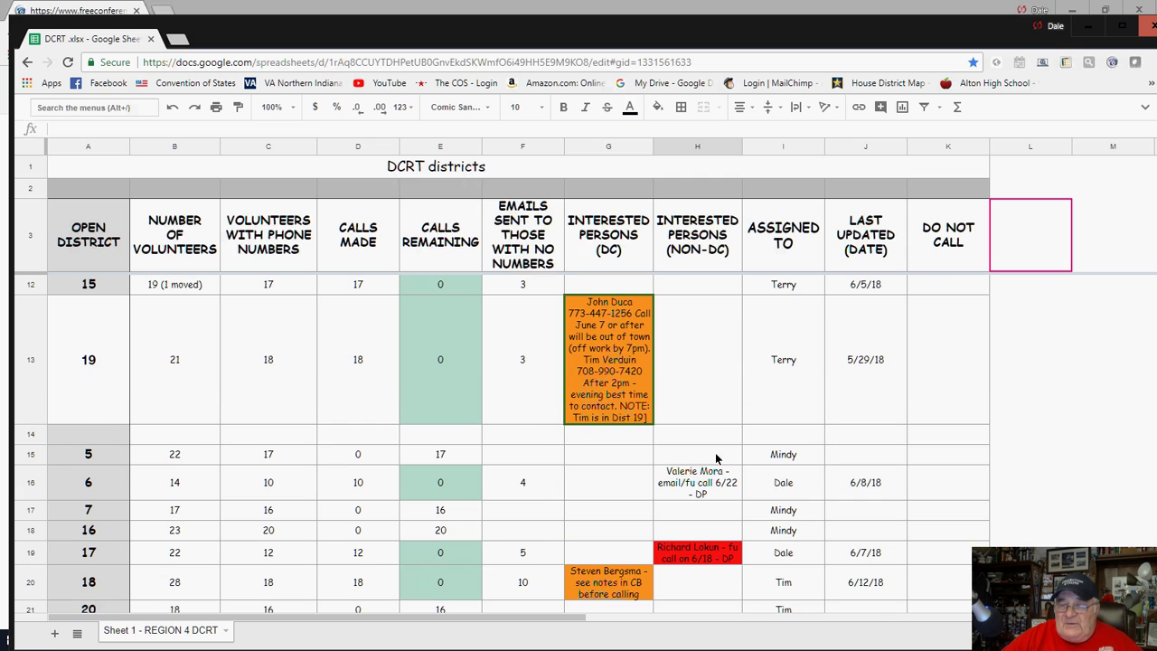
scroll(714, 507, "down", 2)
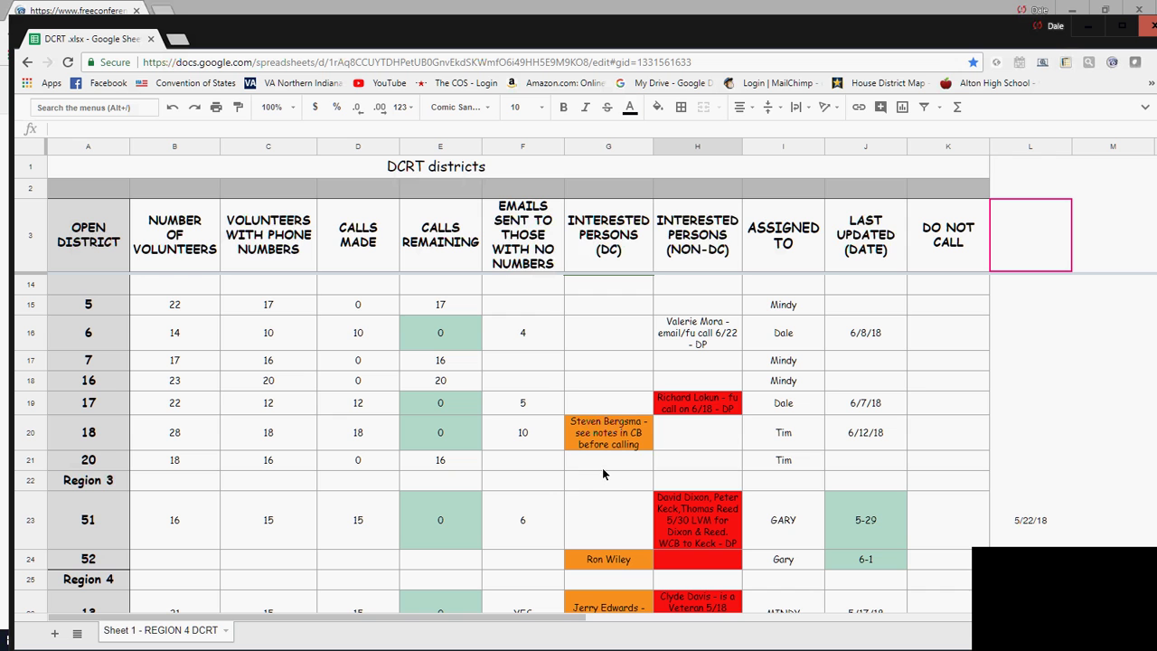
Step: Read the DCRT rows from Region 4 through Region 9, down to the totals and the calling guidelines
scroll(602, 468, "down", 5)
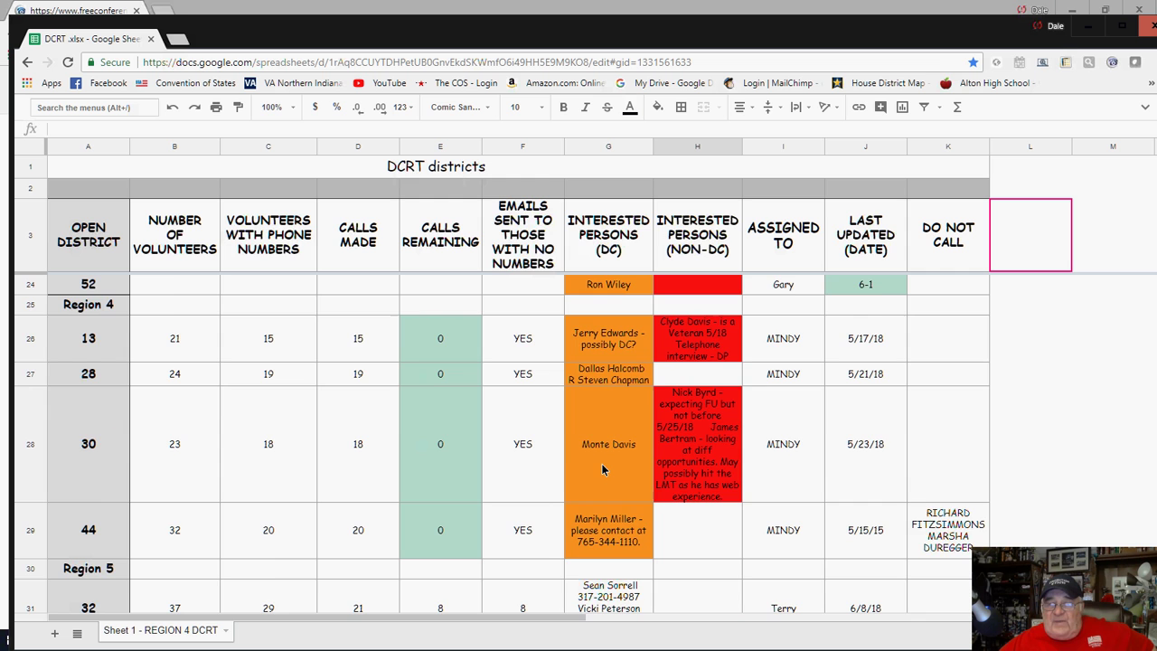
scroll(601, 468, "down", 2)
scroll(602, 468, "down", 3)
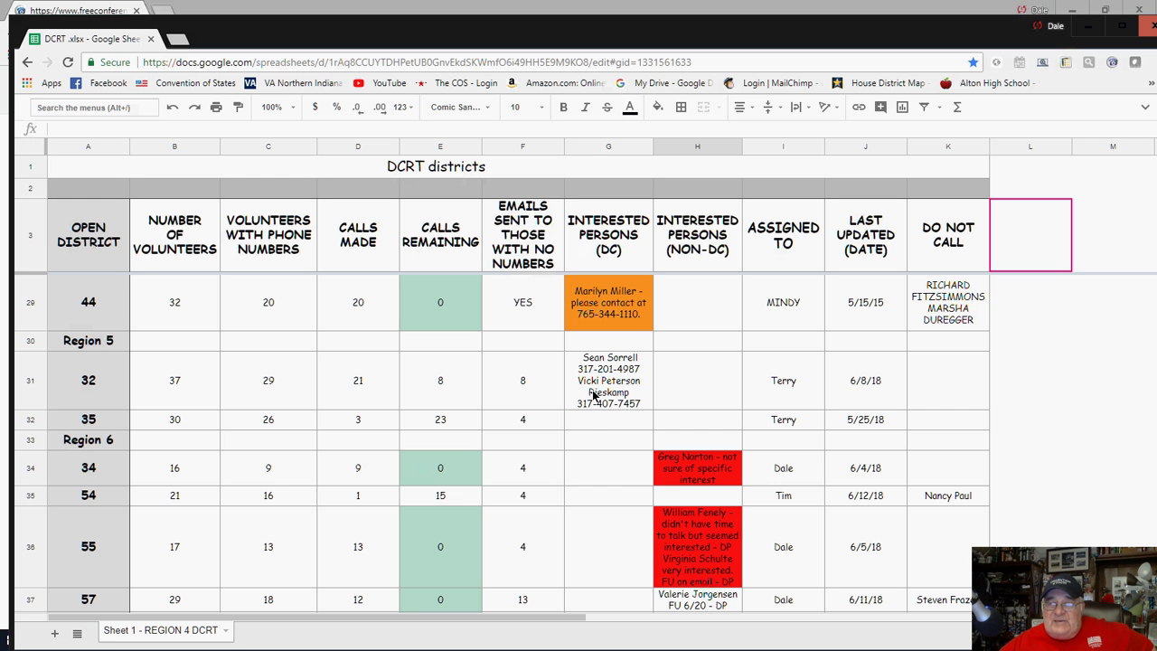
scroll(592, 417, "down", 3)
scroll(592, 419, "down", 3)
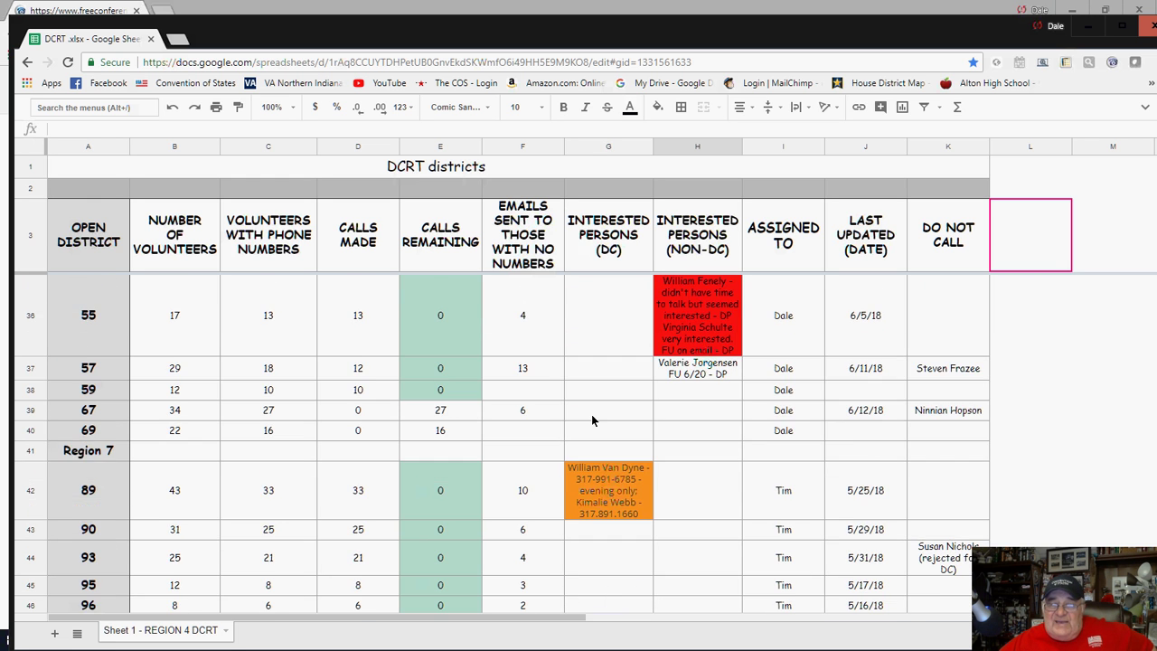
scroll(593, 418, "down", 3)
scroll(593, 418, "down", 10)
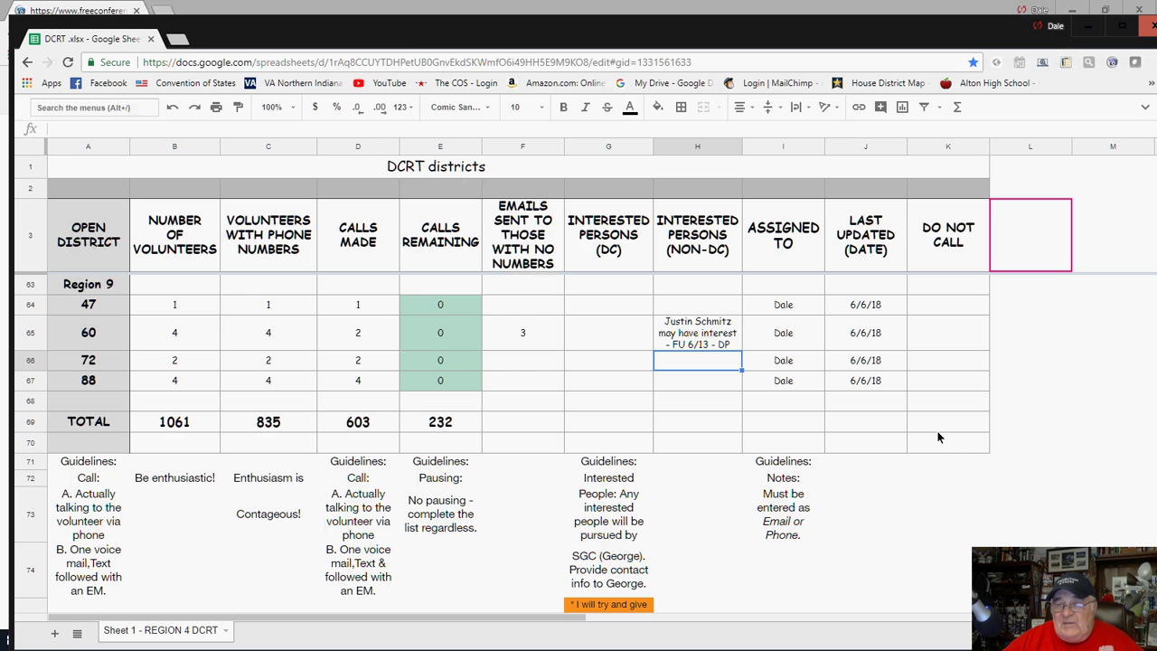
Step: Look back over the district rows from Region 8 up to Region 4, ending at the Region 6 and 7 rows
scroll(982, 426, "up", 10)
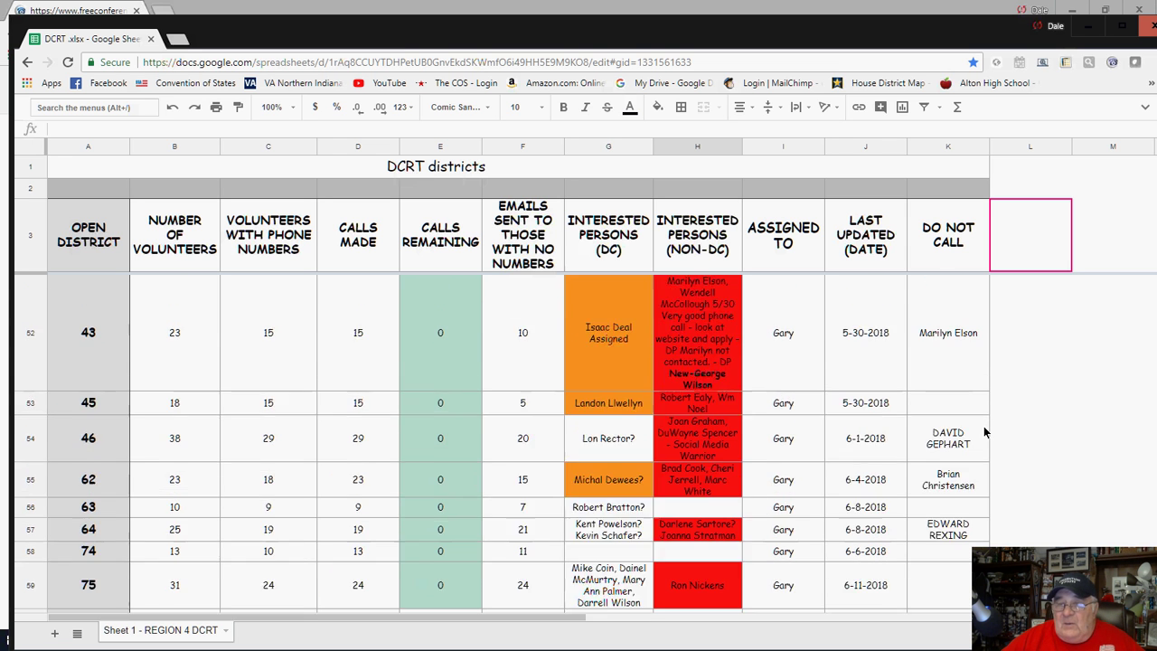
scroll(985, 432, "up", 6)
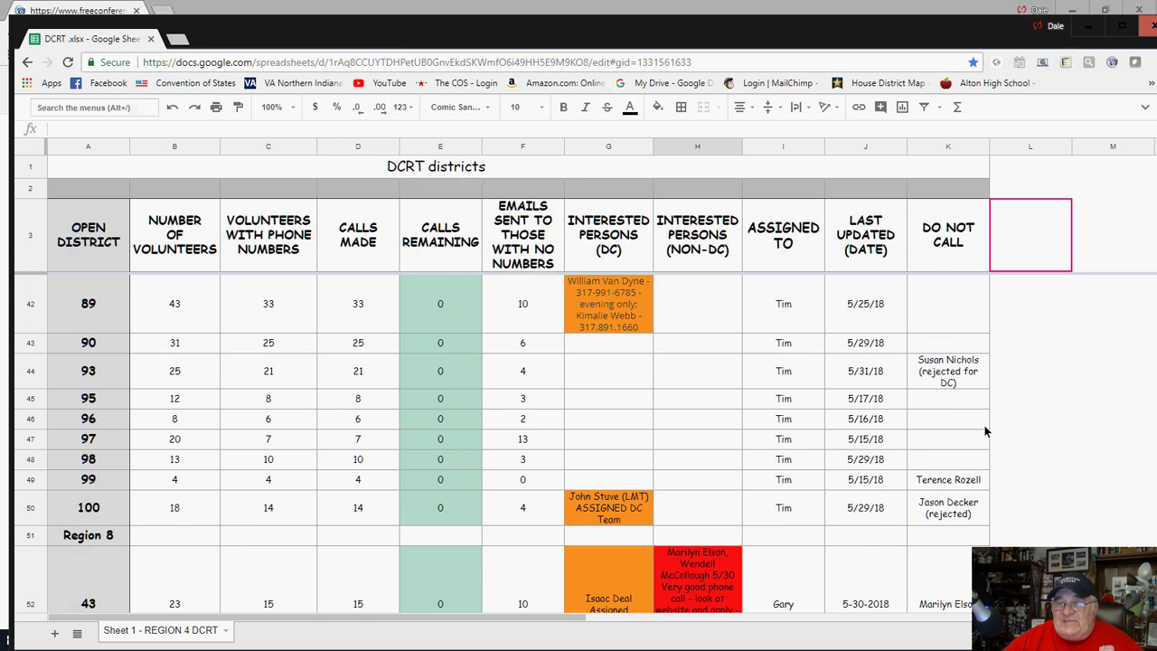
scroll(985, 432, "up", 3)
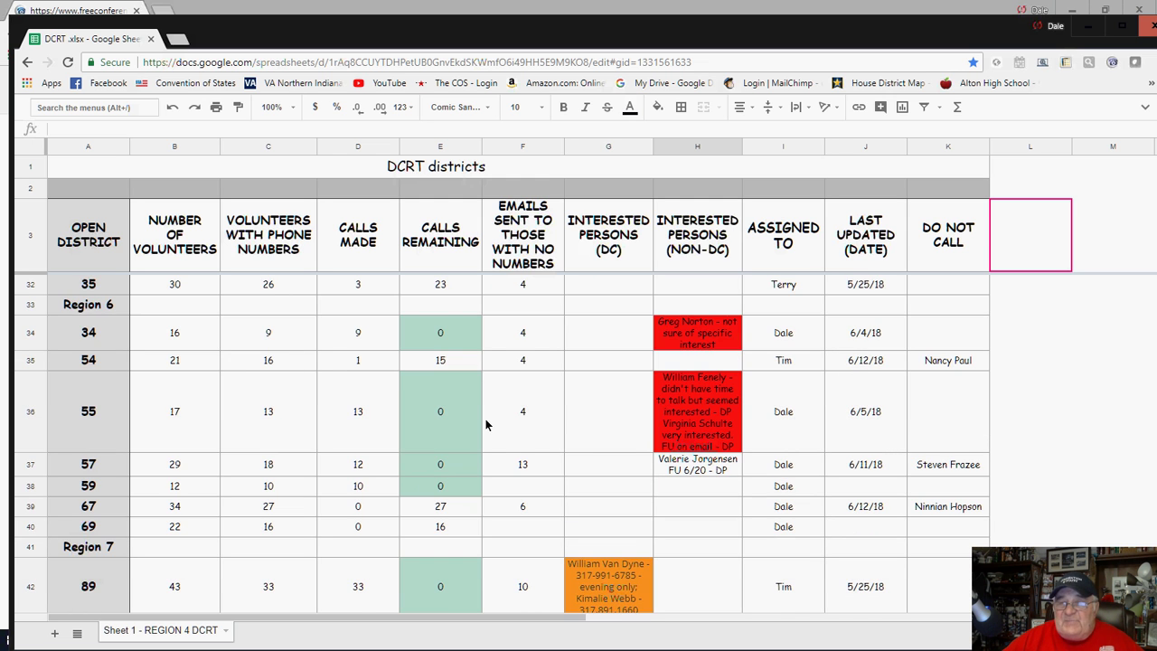
scroll(569, 456, "up", 4)
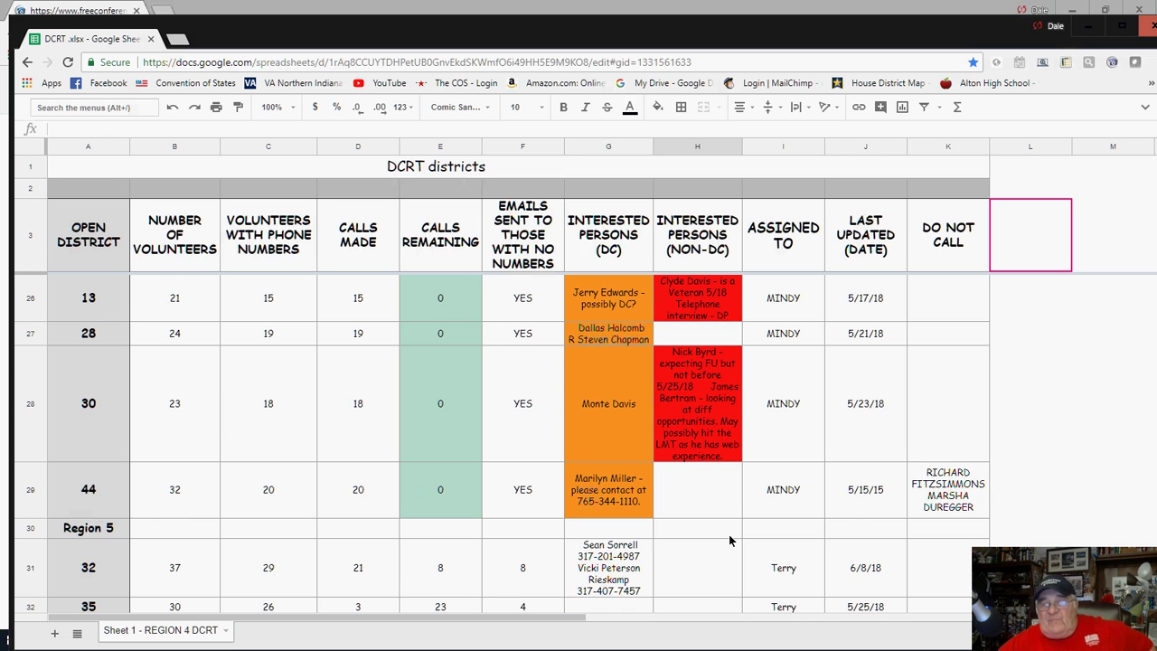
scroll(730, 540, "down", 3)
scroll(733, 542, "down", 5)
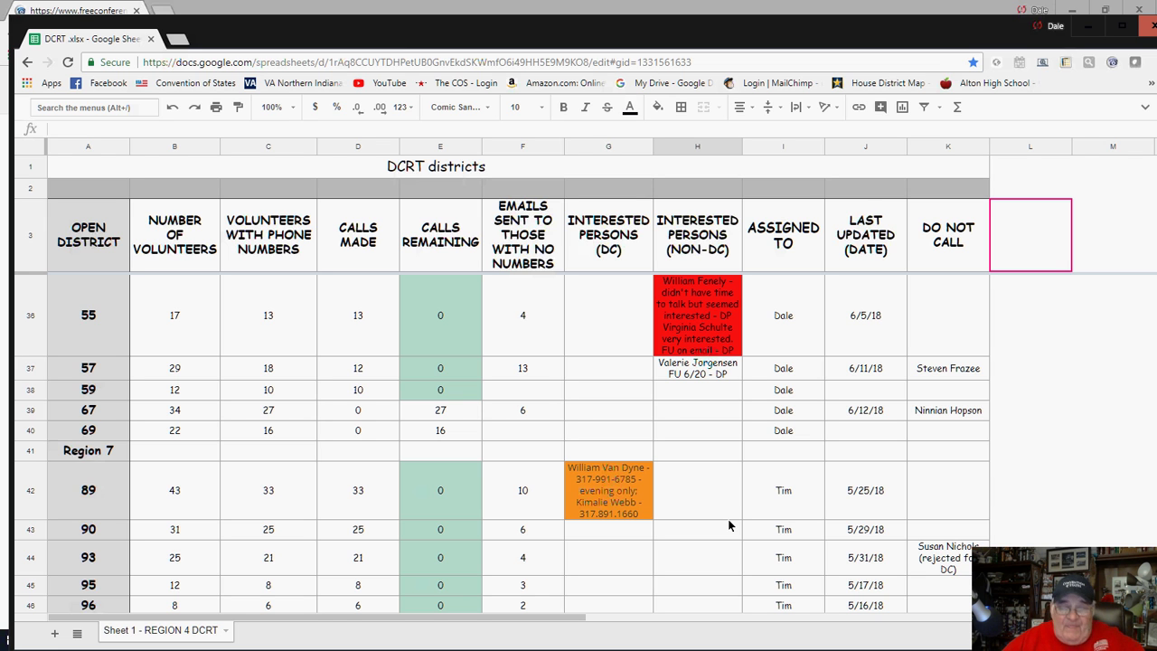
Step: Minimize the DCRT spreadsheet, switch to the RC Call 0 6-12-18 Agenda in Word and read its DC Recruitment and Volunteers items
left_click(1085, 26)
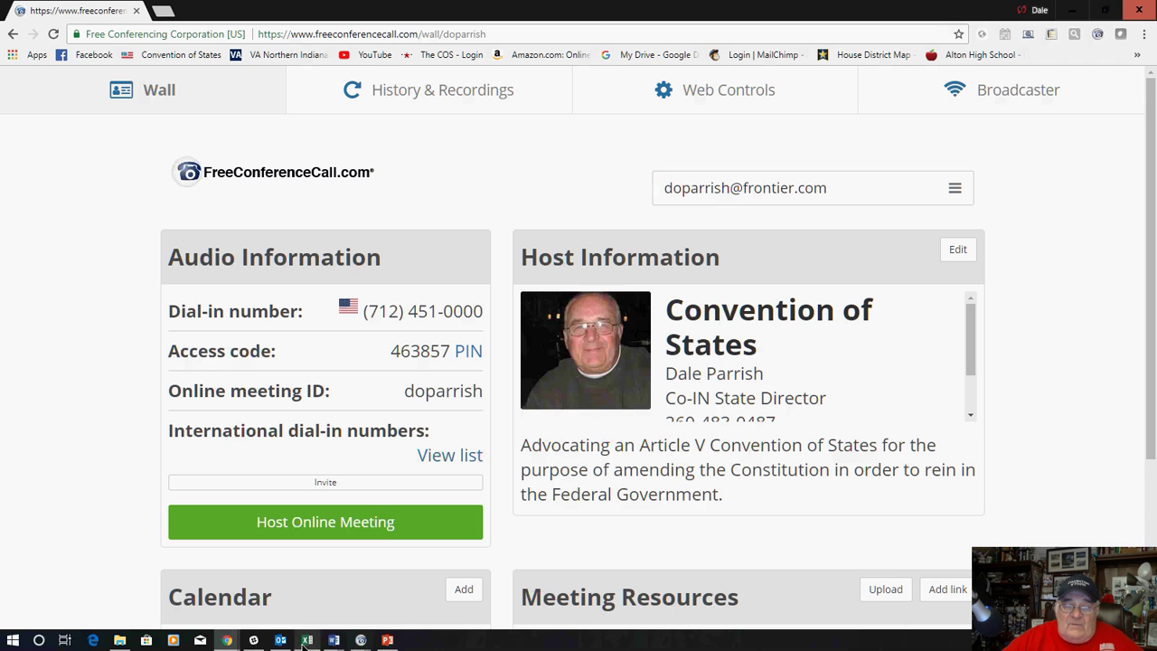
mouse_move(360, 641)
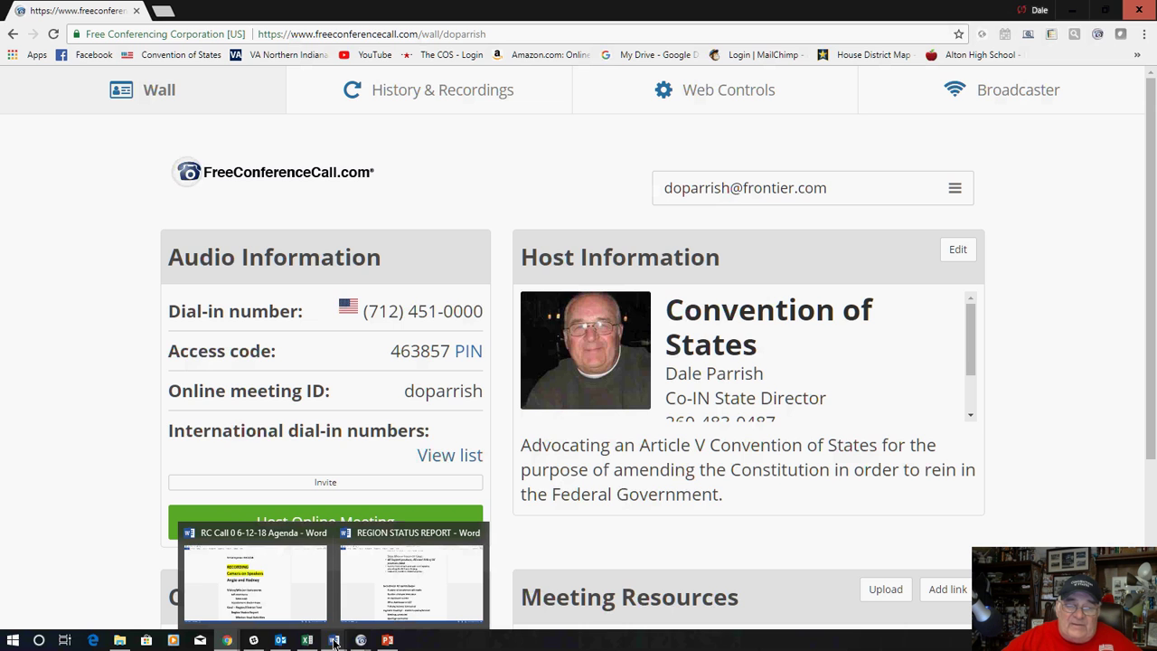
left_click(304, 599)
scroll(529, 468, "down", 3)
scroll(531, 466, "down", 8)
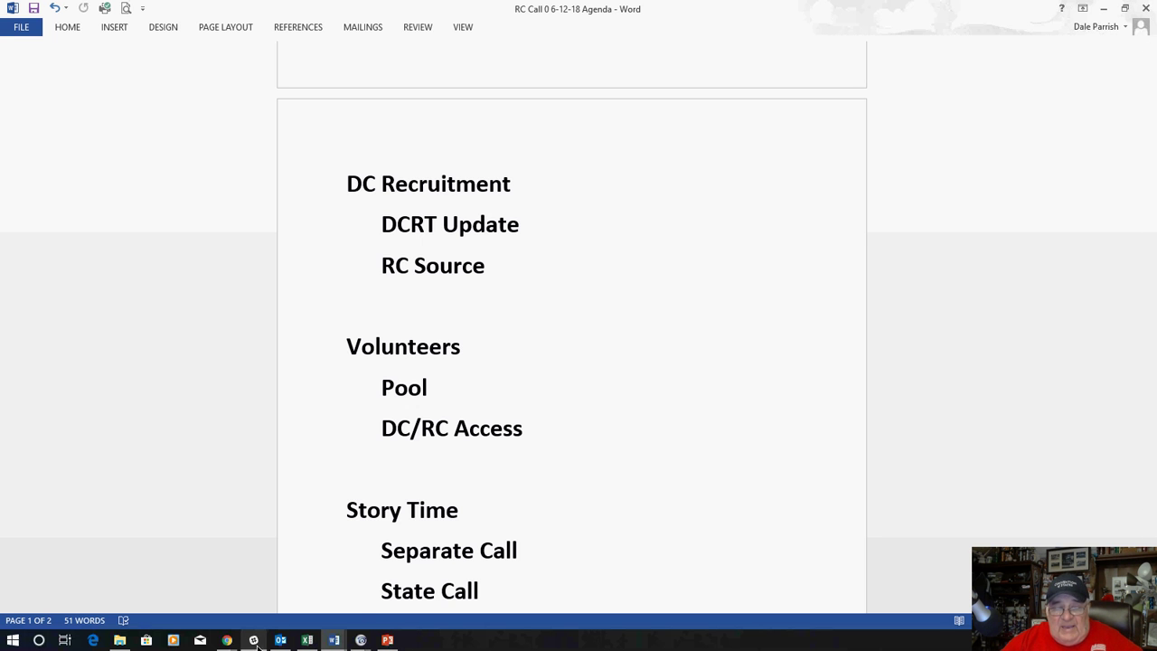
Step: Check the Social Media Warriors and Super Volunteers lists in the Indiana Leaders spreadsheet, and return to the agenda's Story Time and Next Call items
mouse_move(228, 640)
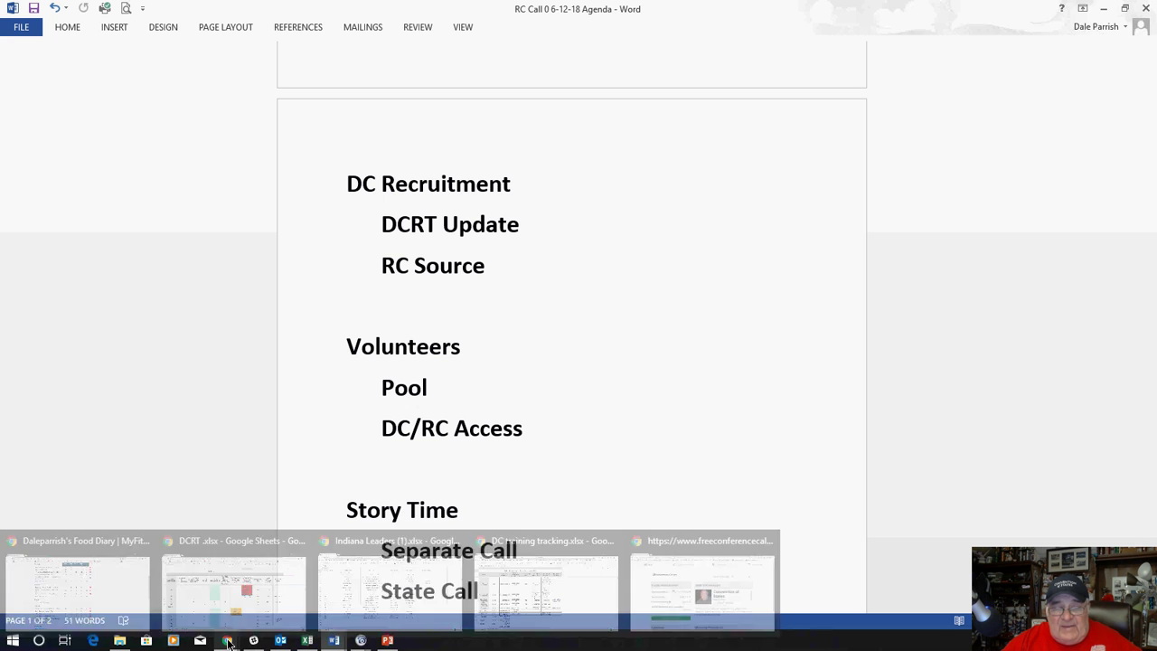
left_click(415, 602)
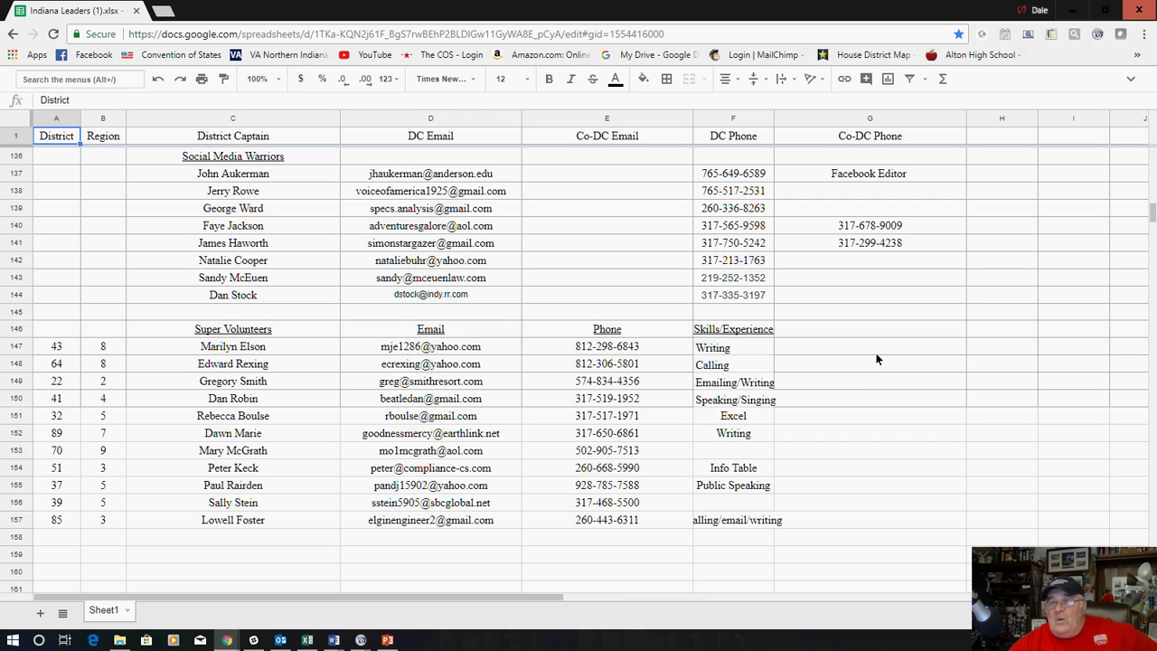
left_click(1072, 10)
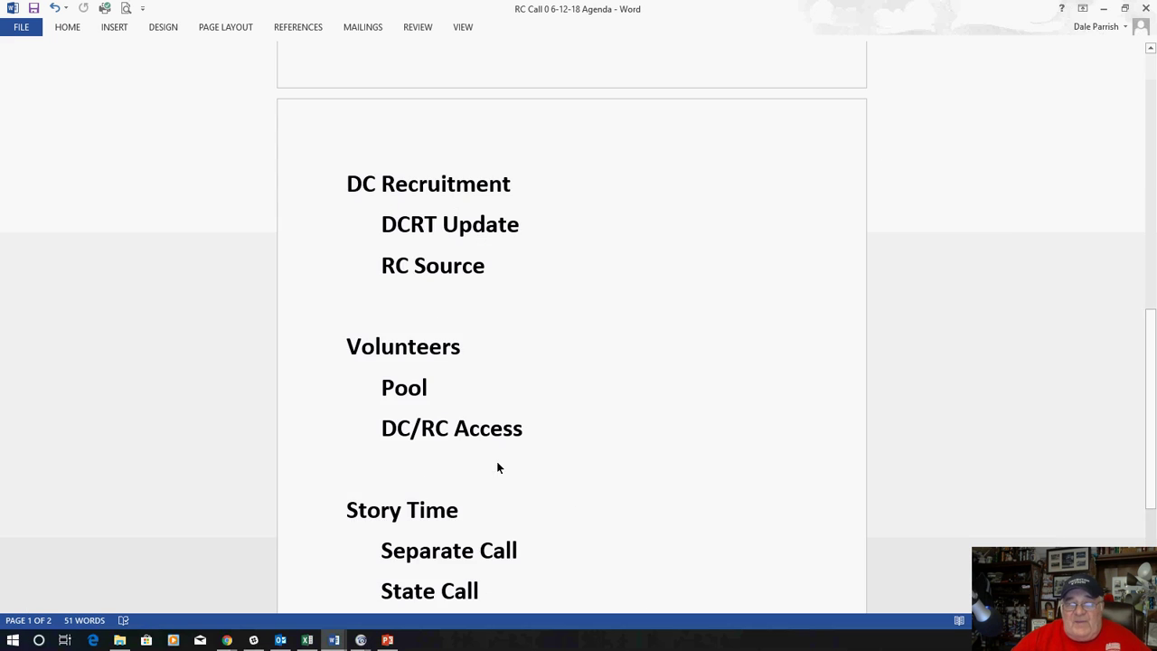
scroll(496, 468, "down", 1)
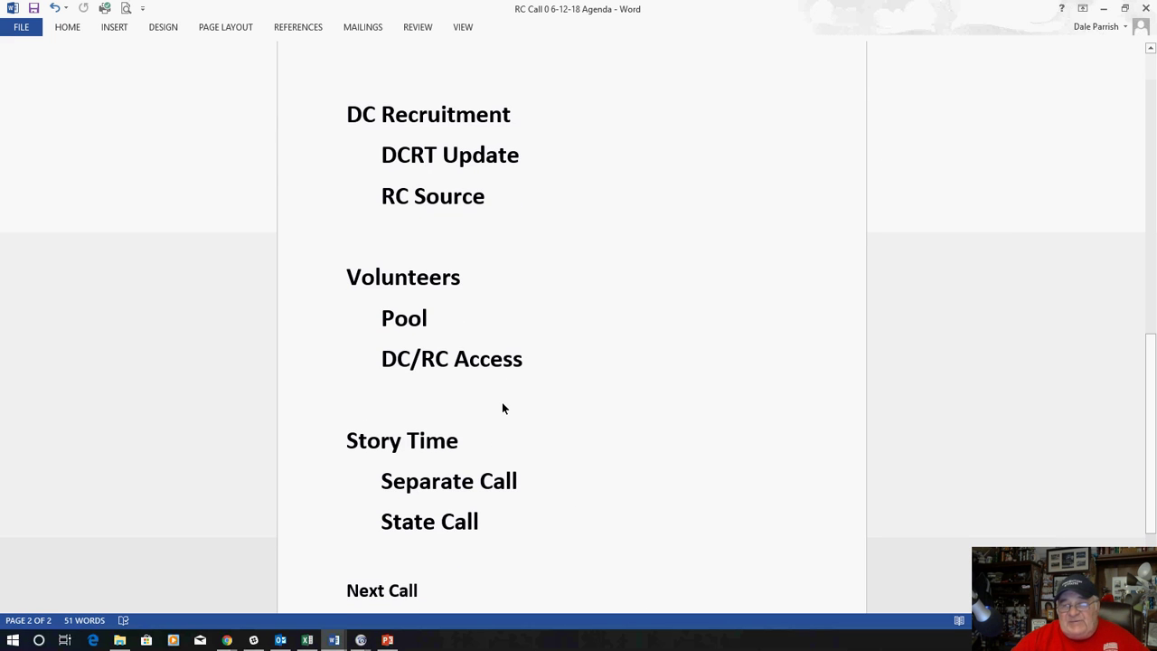